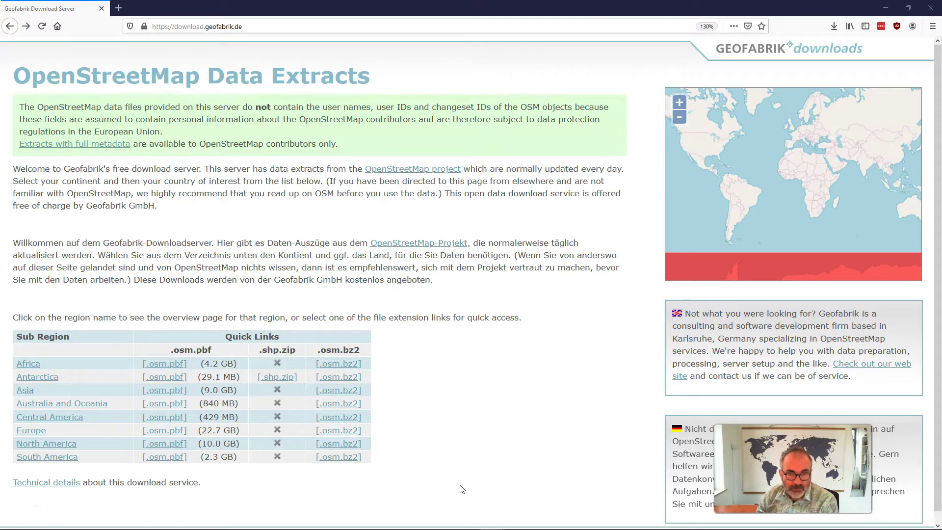
Browse Geofabrik from Europe through Netherlands to the Zuid-Holland page and its free shapefile extract
left_click(465, 488)
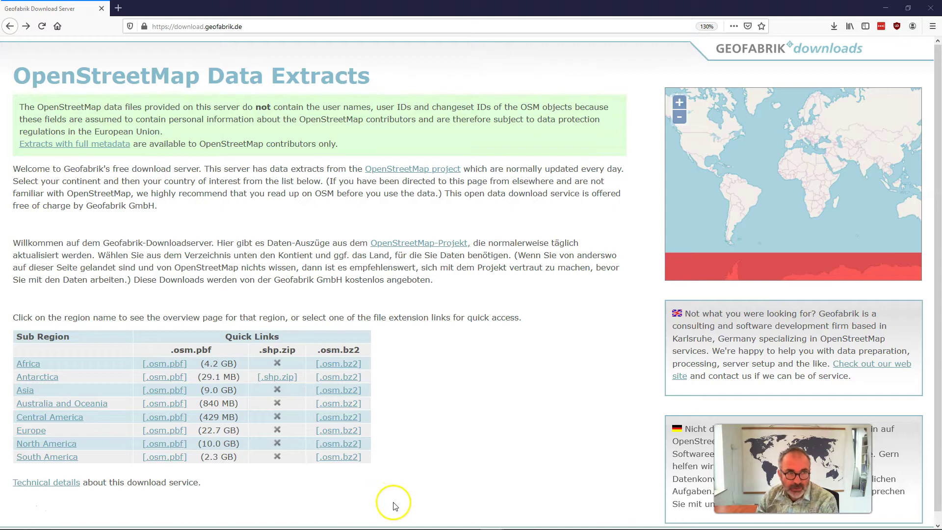
left_click(32, 430)
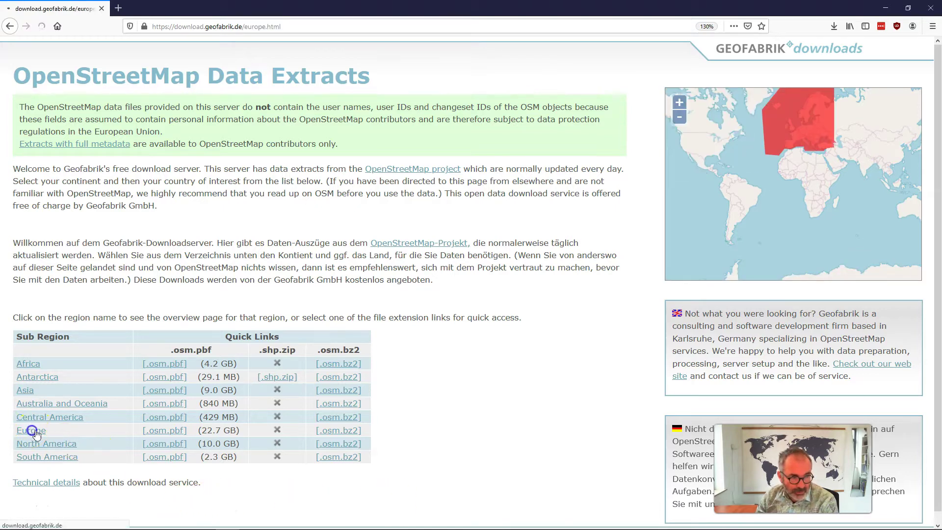
scroll(122, 440, "down", 8)
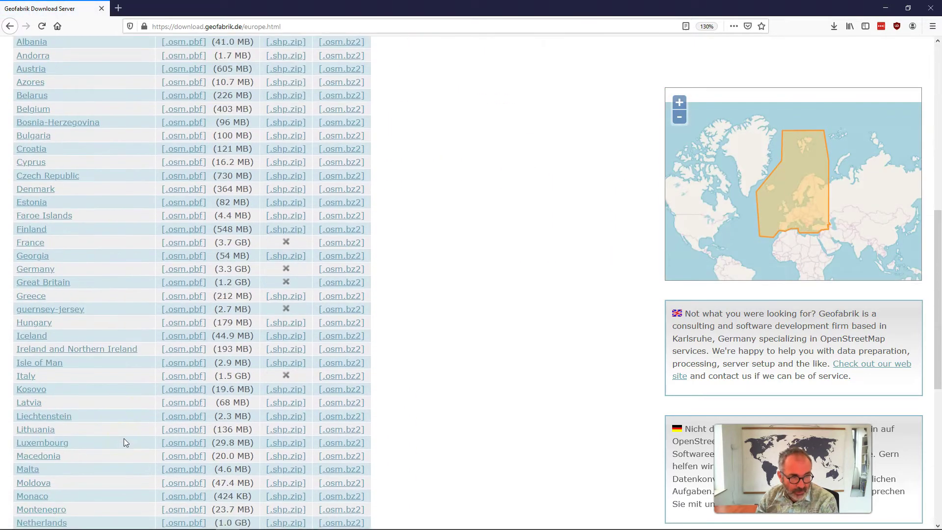
scroll(120, 431, "down", 2)
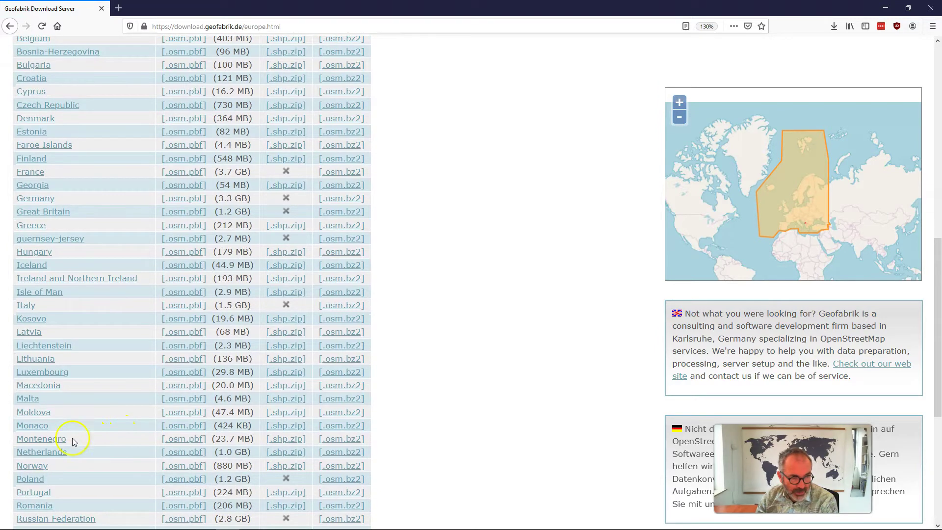
left_click(61, 458)
scroll(489, 430, "down", 3)
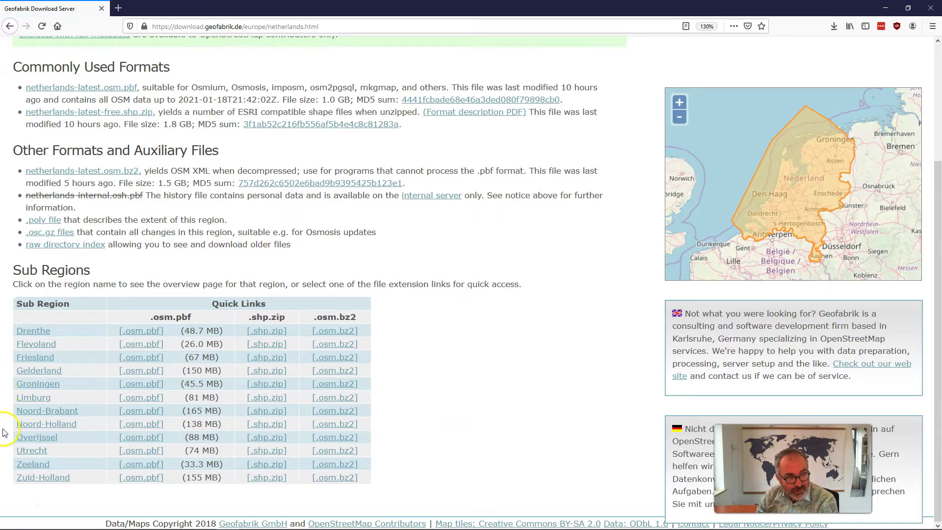
left_click(49, 478)
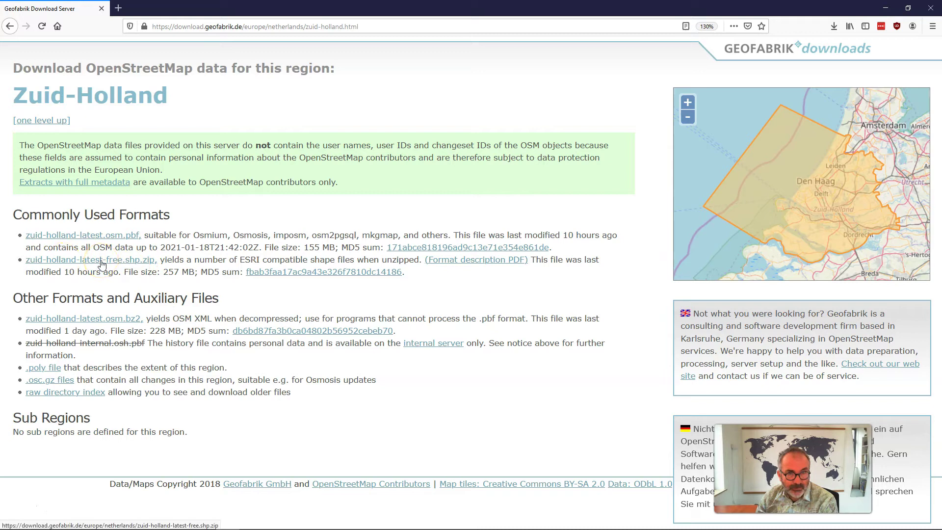
Open zuid-holland-latest-free.shp.zip from Firefox downloads in 7-Zip and scroll down to the roads shapefiles
left_click(834, 26)
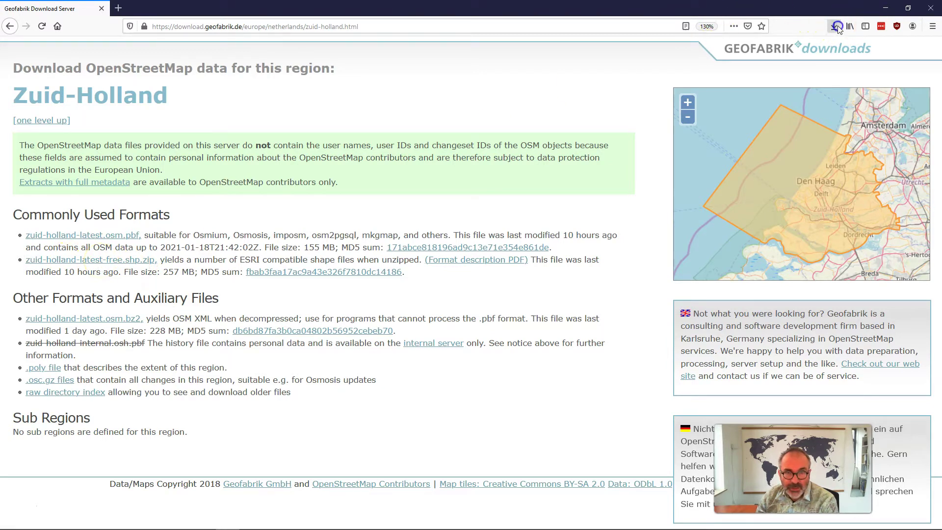
left_click(739, 47)
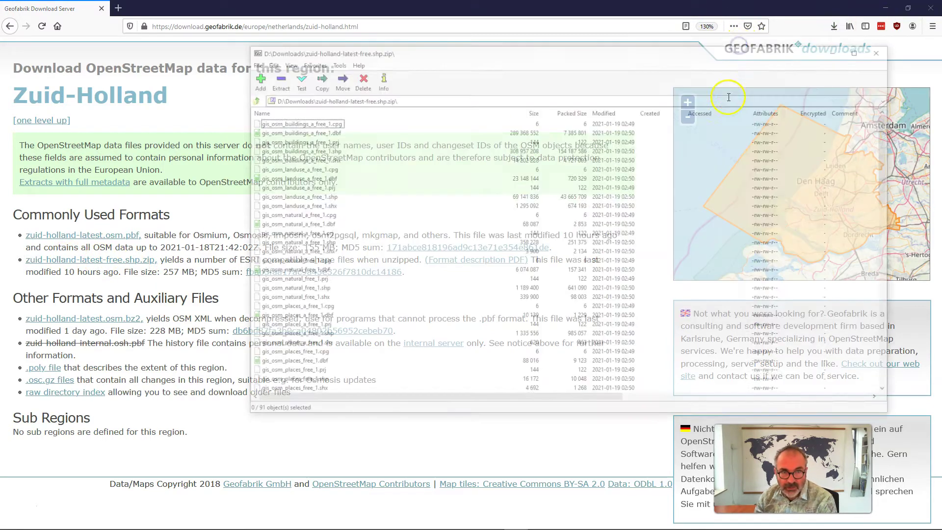
left_click_drag(595, 51, 461, 57)
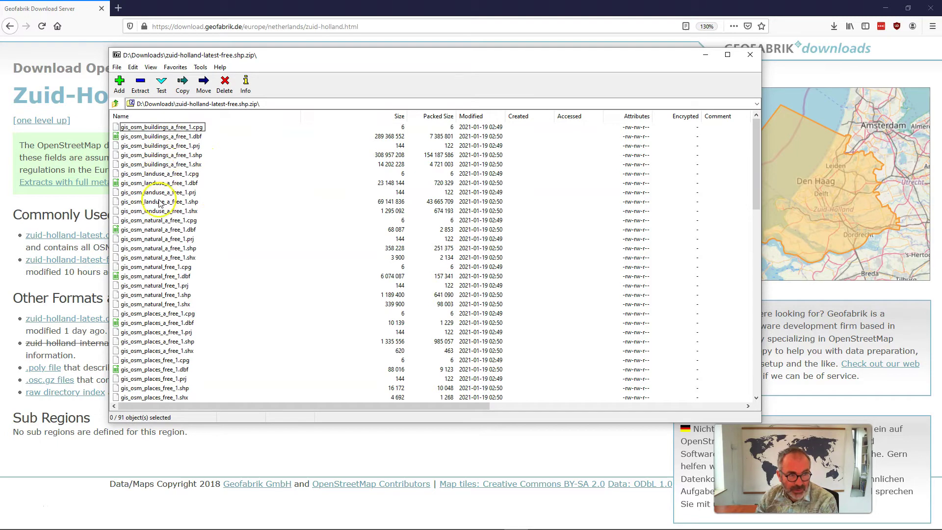
scroll(204, 307, "down", 9)
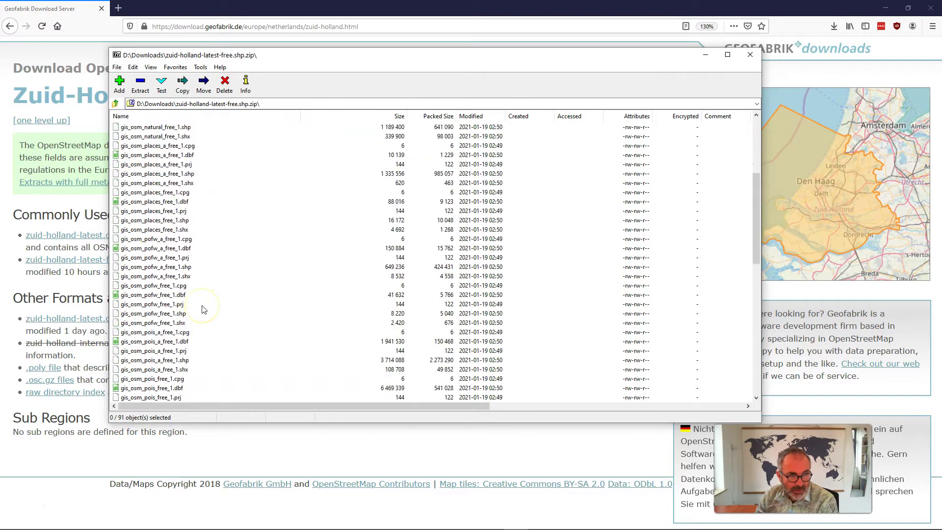
scroll(204, 309, "down", 4)
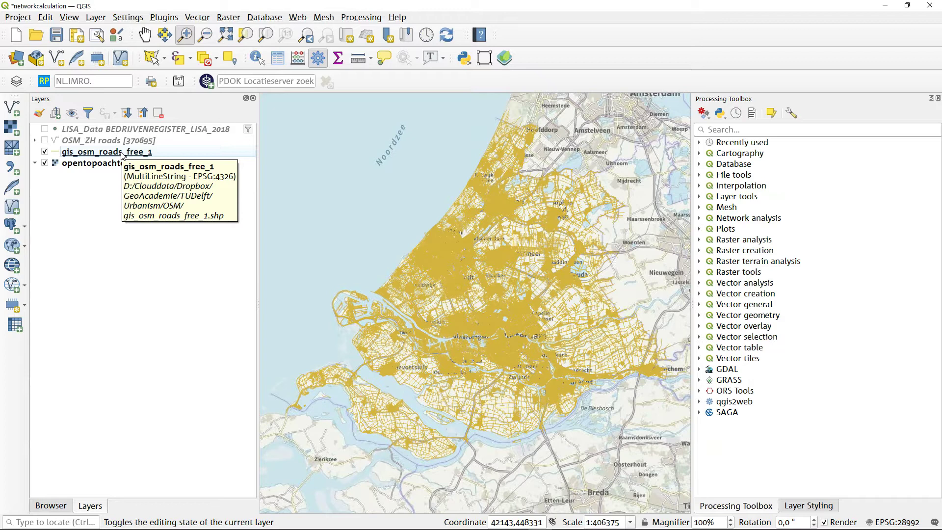
Load the gis_osm_roads_free_1 shapefile as a vector layer
left_click(121, 153)
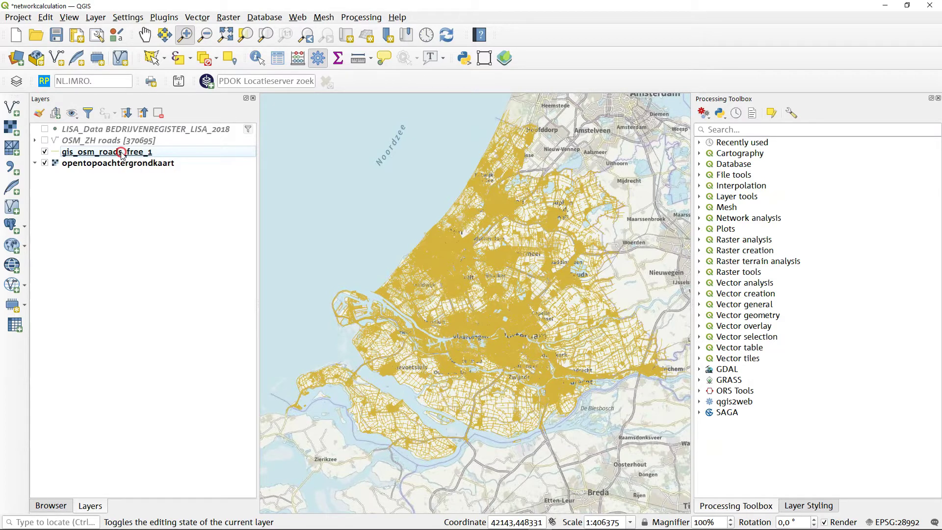
right_click(121, 152)
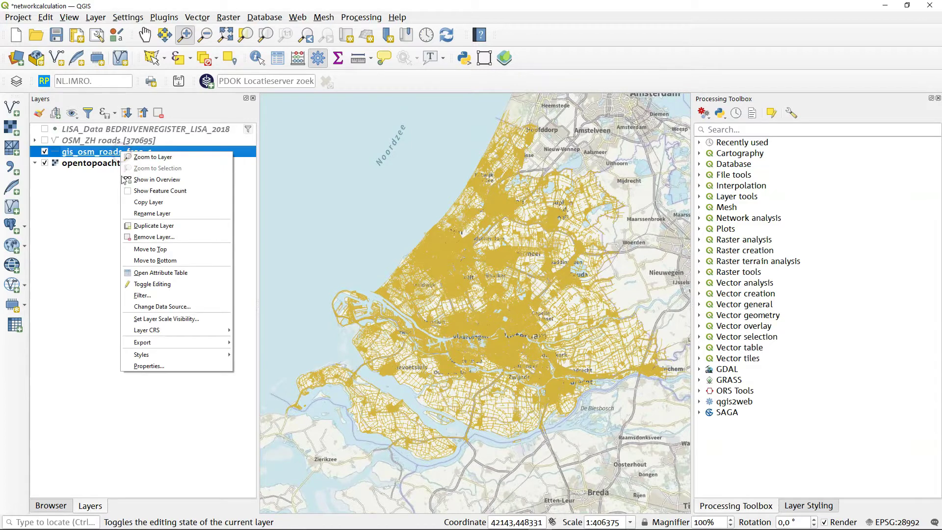
left_click(159, 343)
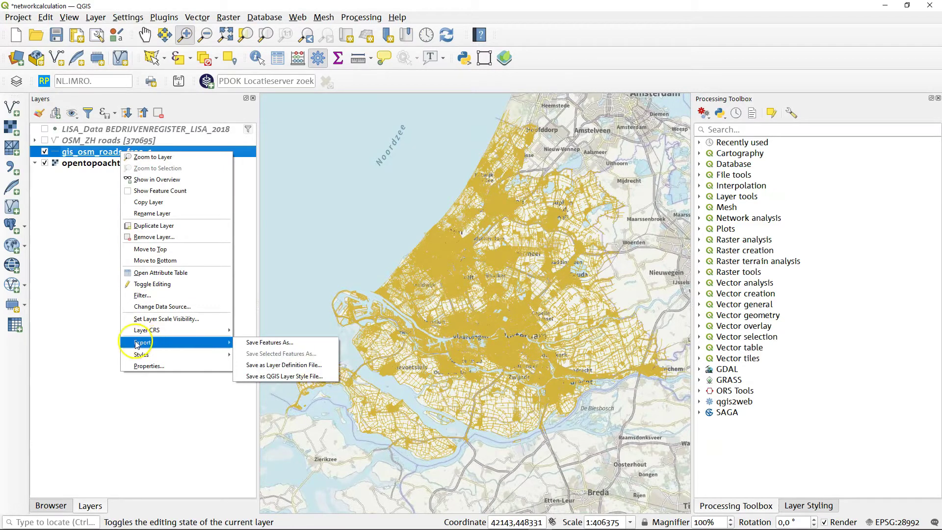
left_click(269, 343)
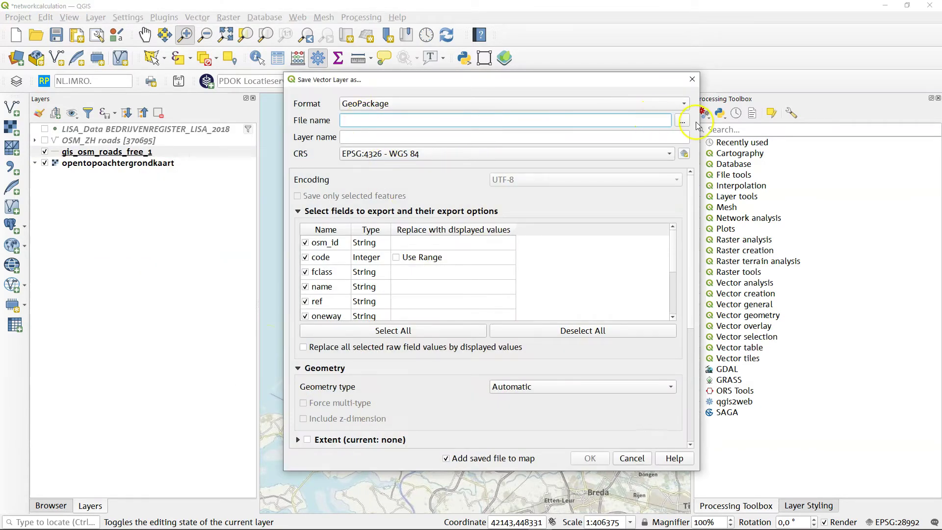
left_click(385, 156)
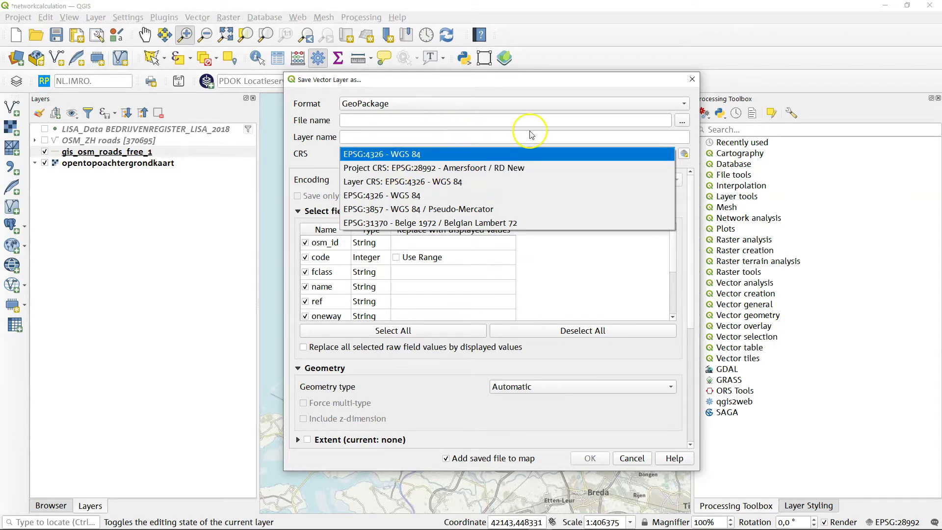
left_click(689, 78)
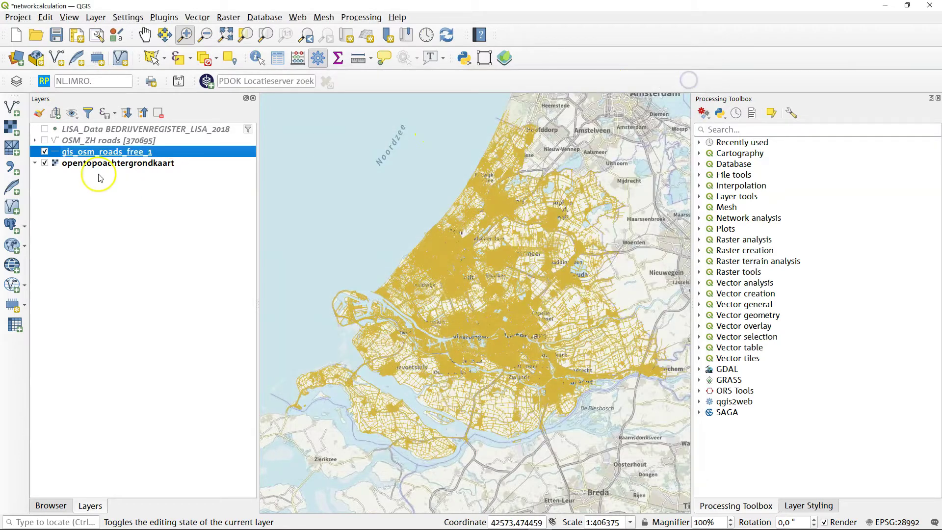
Hide gis_osm_roads_free_1, show OSM_ZH roads and expand its road-type categories
left_click(44, 152)
left_click(45, 140)
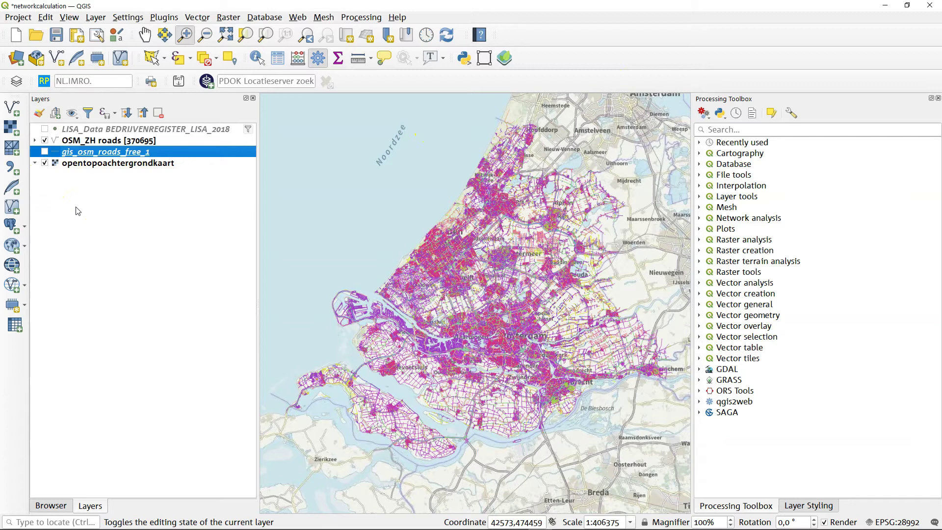
left_click(81, 142)
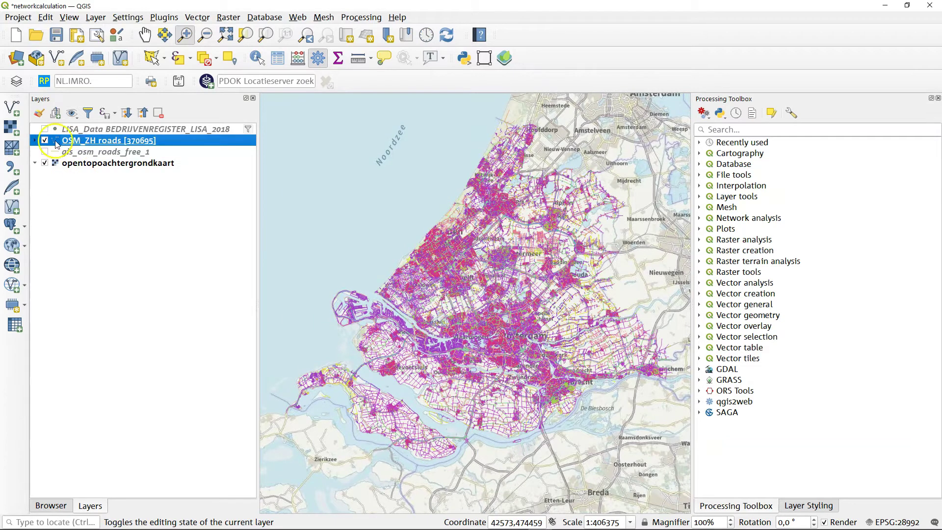
left_click(35, 140)
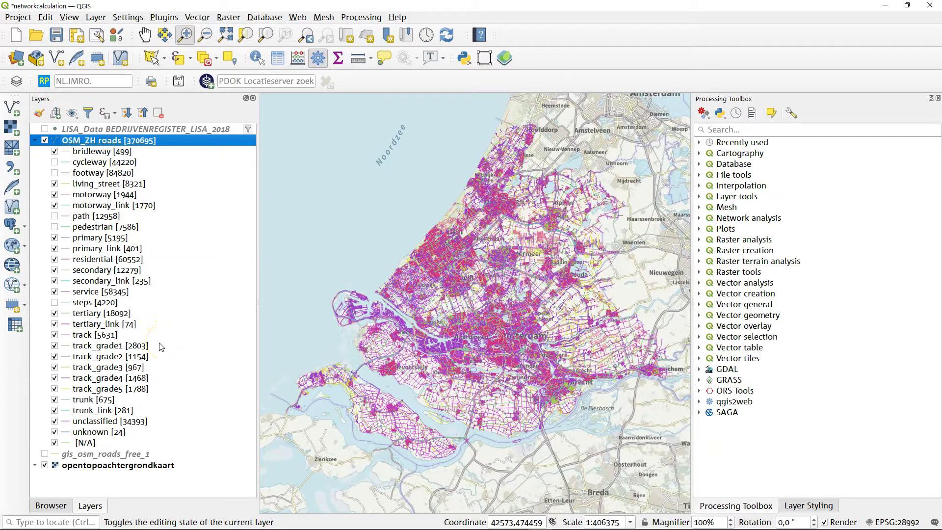
left_click(204, 309)
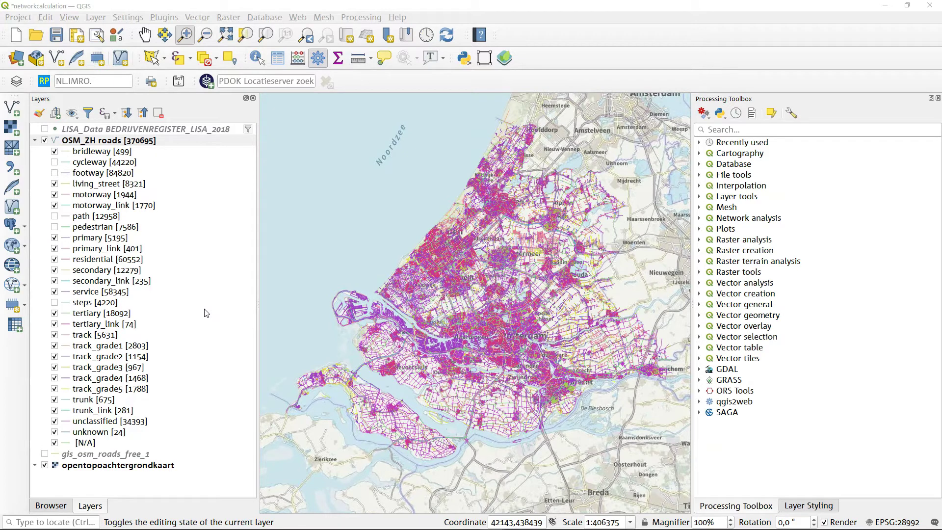
Untick the residential [60552] category of the OSM_ZH roads layer
left_click(212, 312)
left_click(200, 310)
left_click(55, 259)
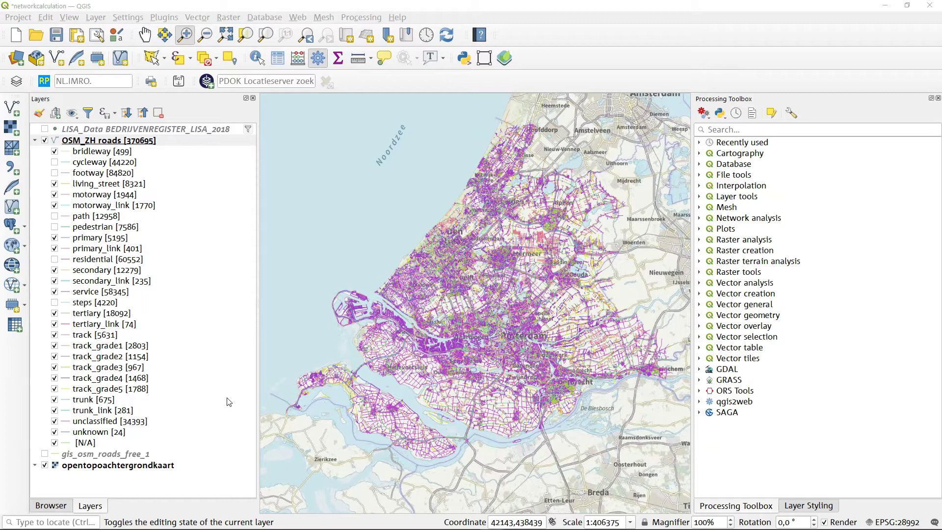
Zoom in on TU Delft and hide the opentopoachtergrondkaart basemap
left_click(456, 284)
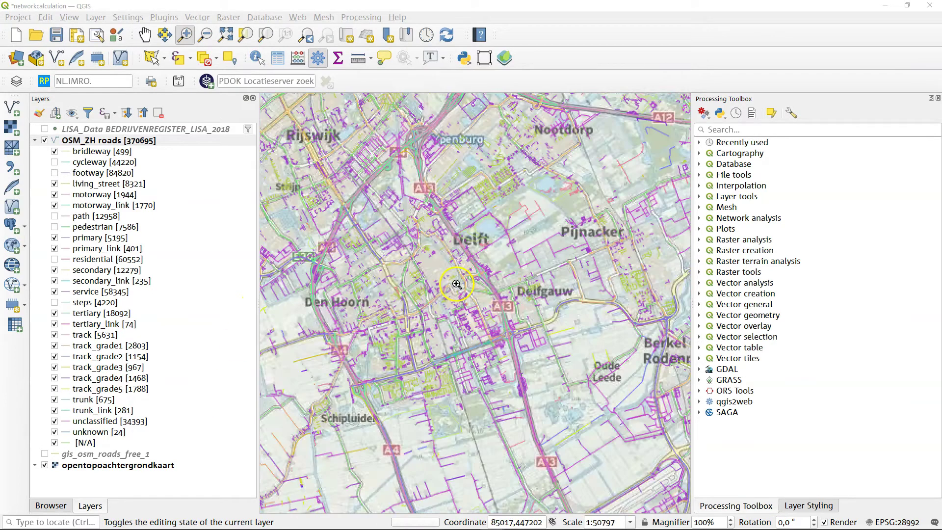
left_click(468, 289)
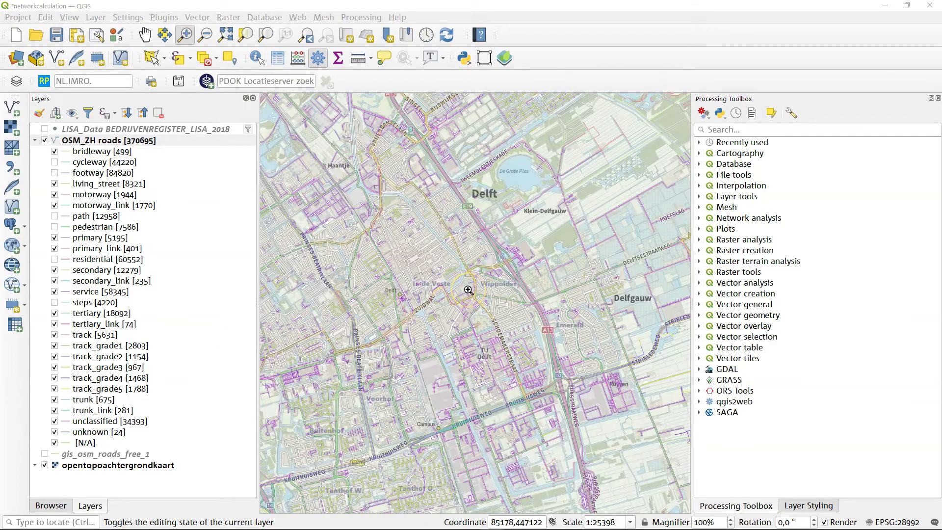
left_click(480, 326)
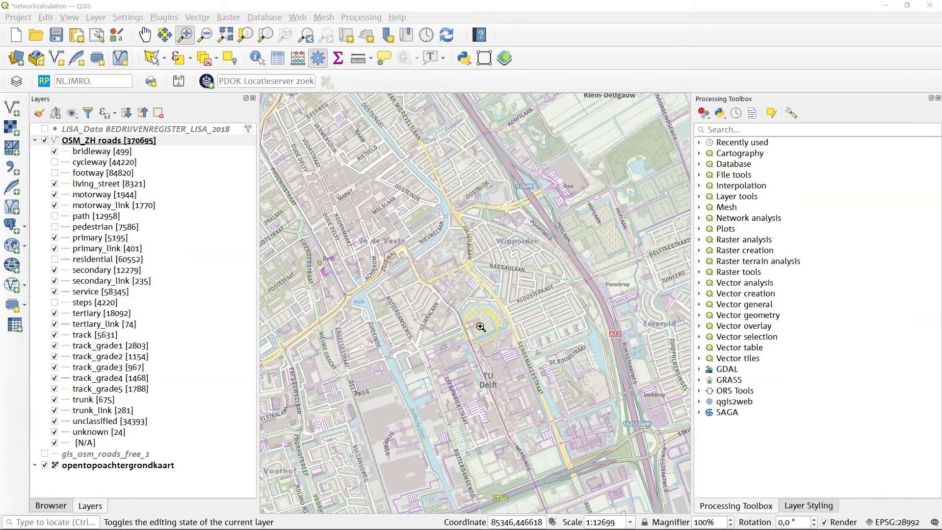
left_click(44, 465)
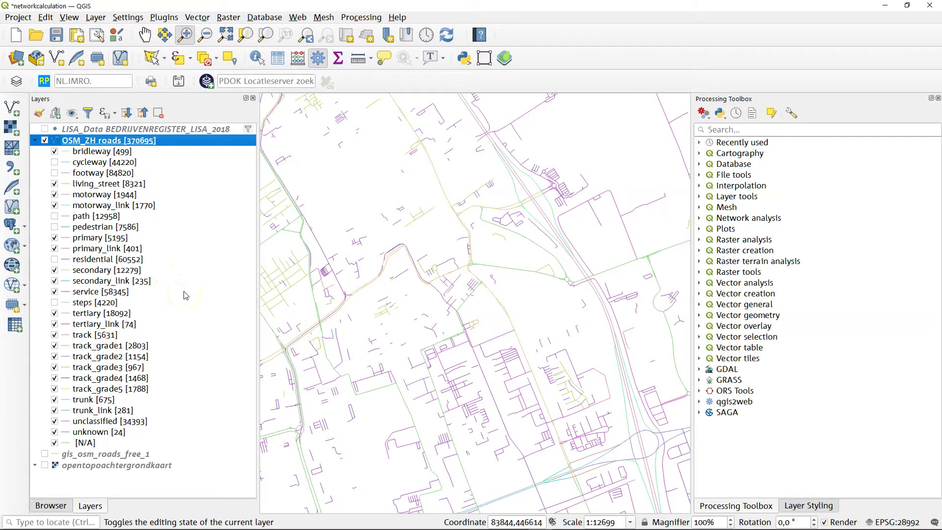
Identify a road on the map and hide the service road class
key("ctrl+shift+i")
left_click(431, 318)
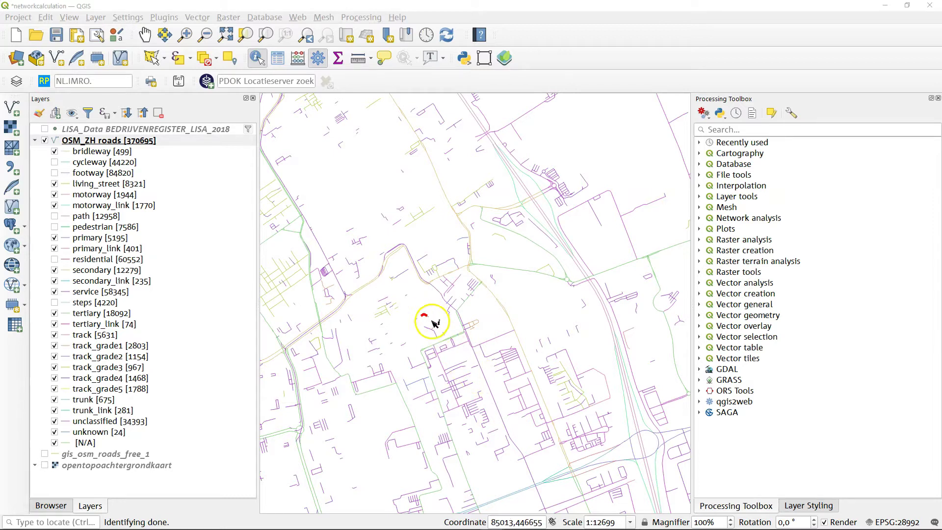
left_click(54, 292)
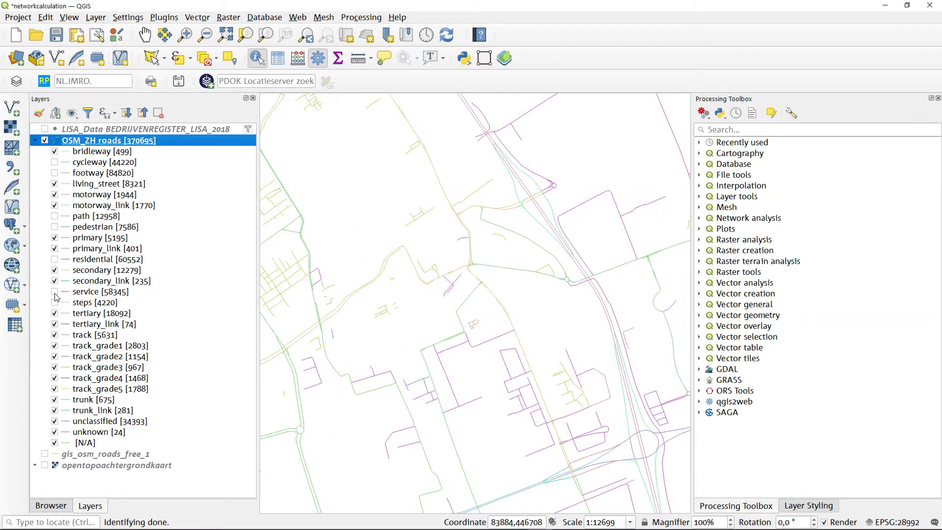
Confirm road 163413 is a living_street, then hide the living_street class
left_click(390, 314)
left_click(402, 321)
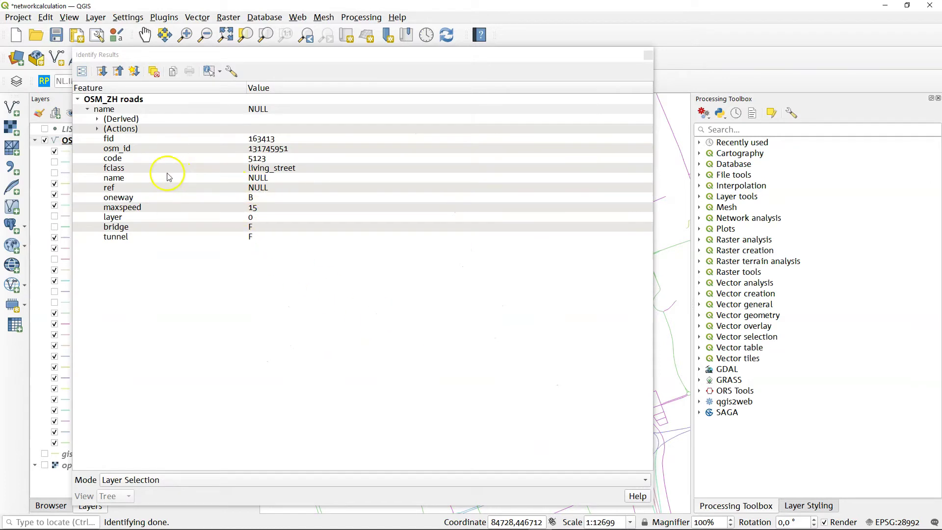
left_click(285, 168)
left_click(648, 55)
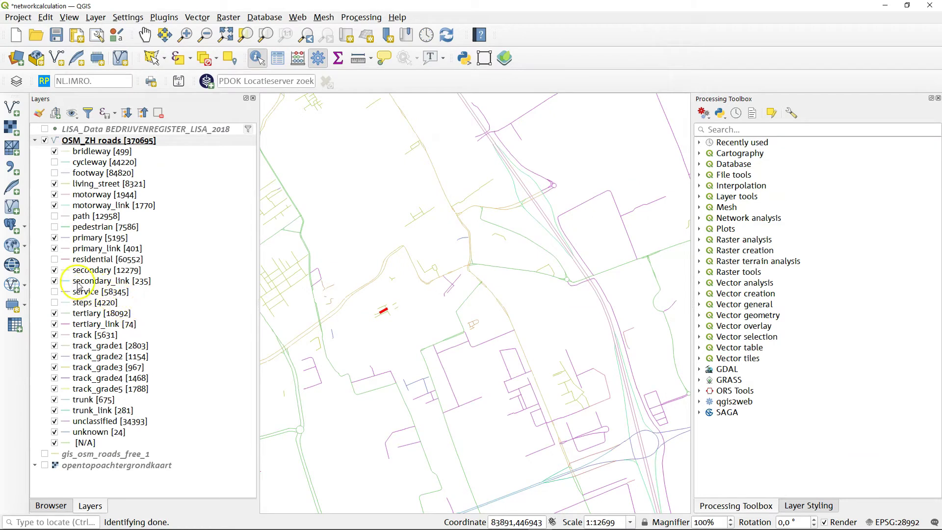
left_click(54, 185)
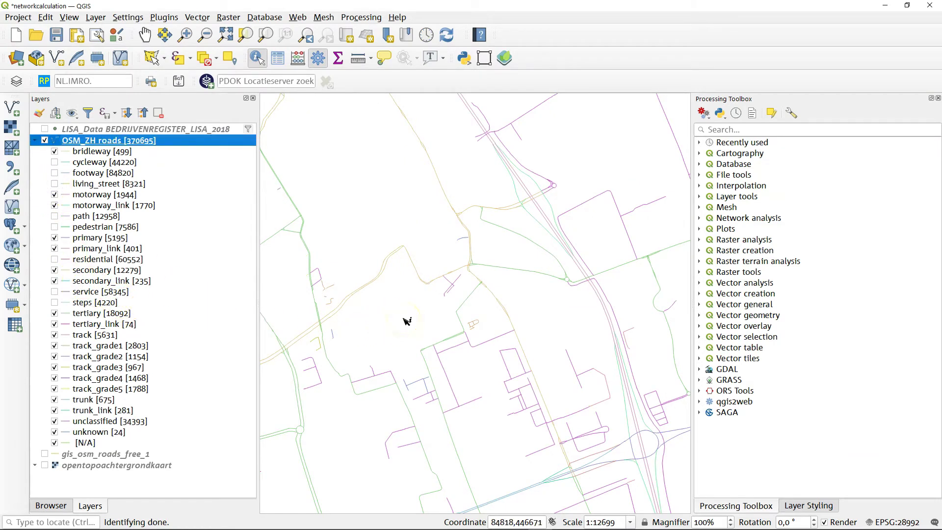
left_click(109, 391)
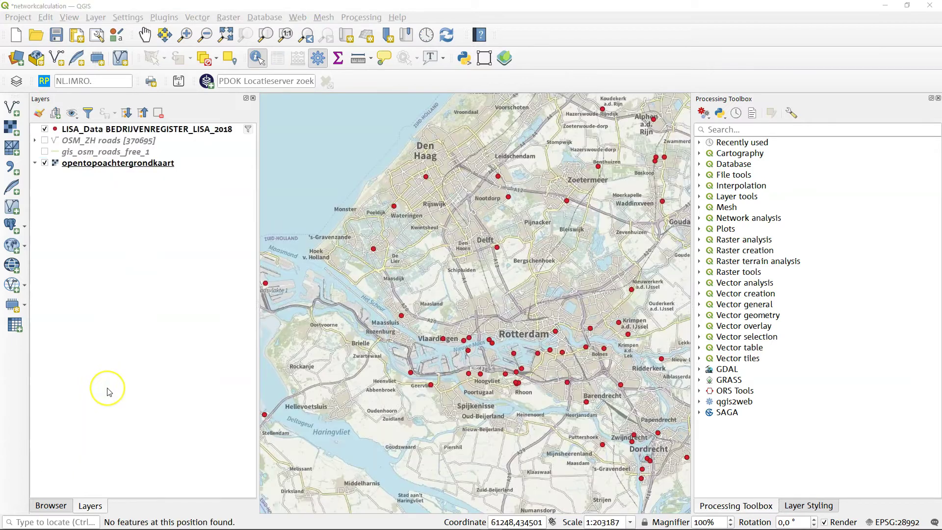
Expand the Network analysis group in the Processing Toolbox
left_click(522, 293)
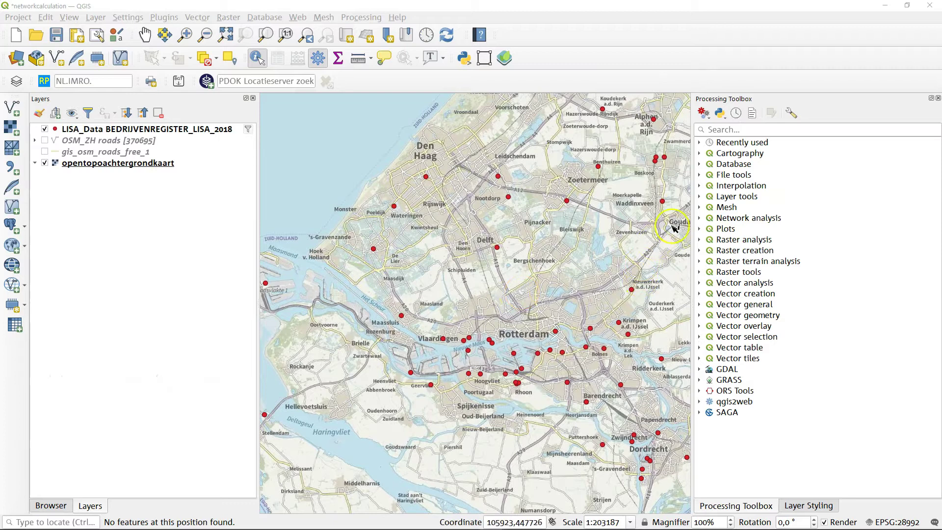
left_click(700, 218)
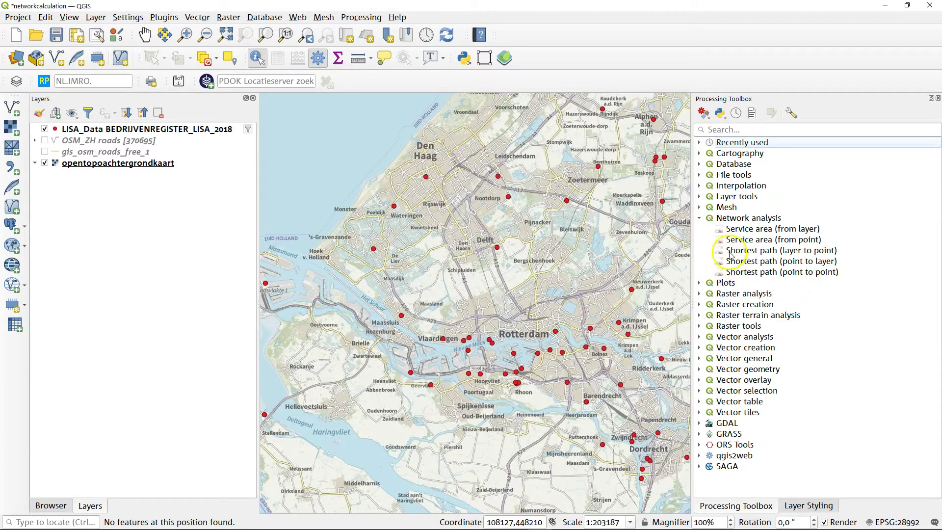
Select Shortest path (layer to point) under Network analysis
left_click(832, 251)
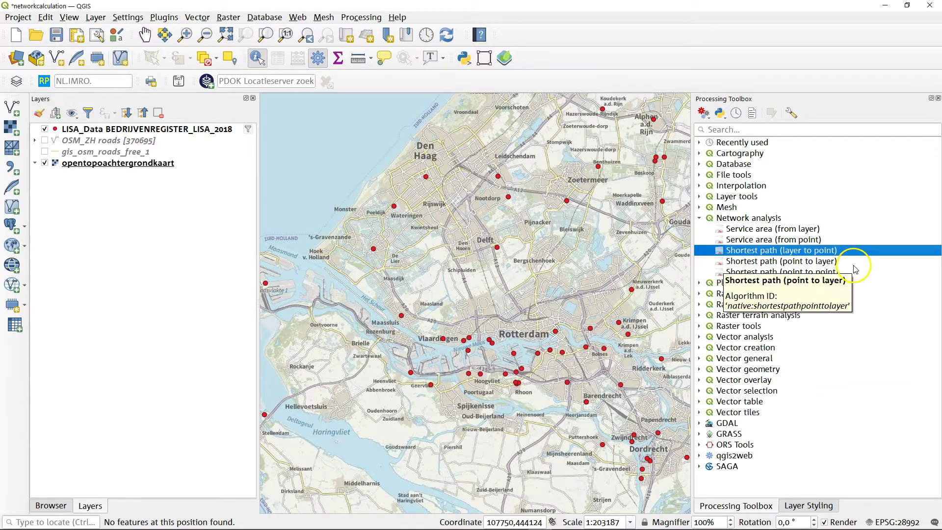
Open Shortest path (layer to point) with OSM_ZH roads as network and LISA_Data BEDRIJVENREGISTER_LISA_2018 as start points
double_click(836, 251)
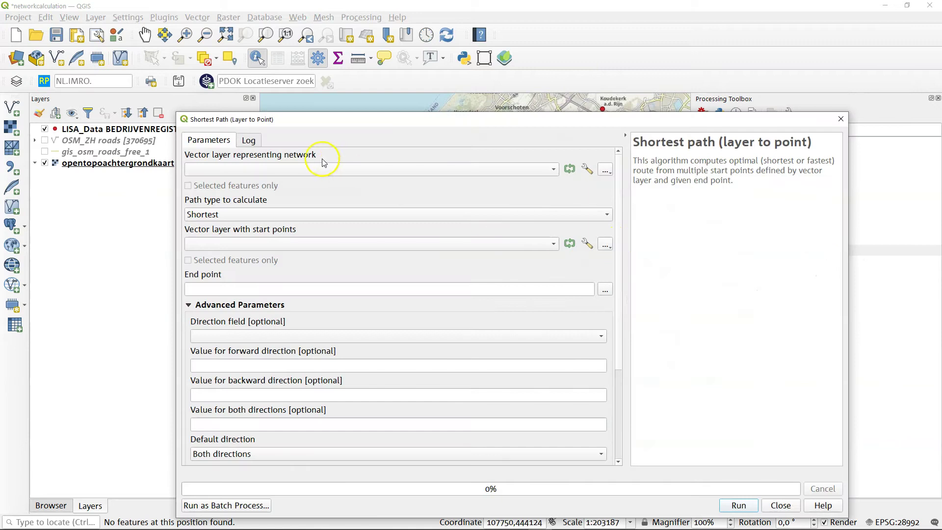
left_click(293, 169)
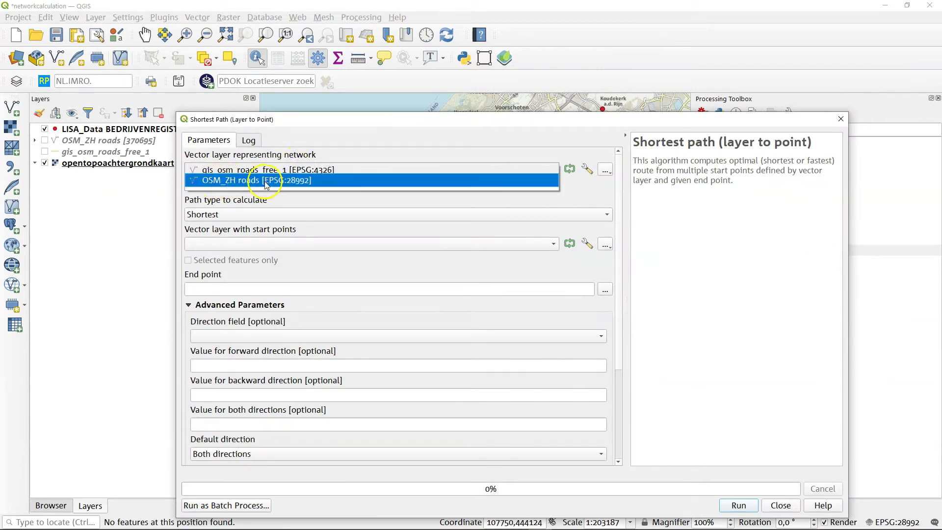
left_click(281, 182)
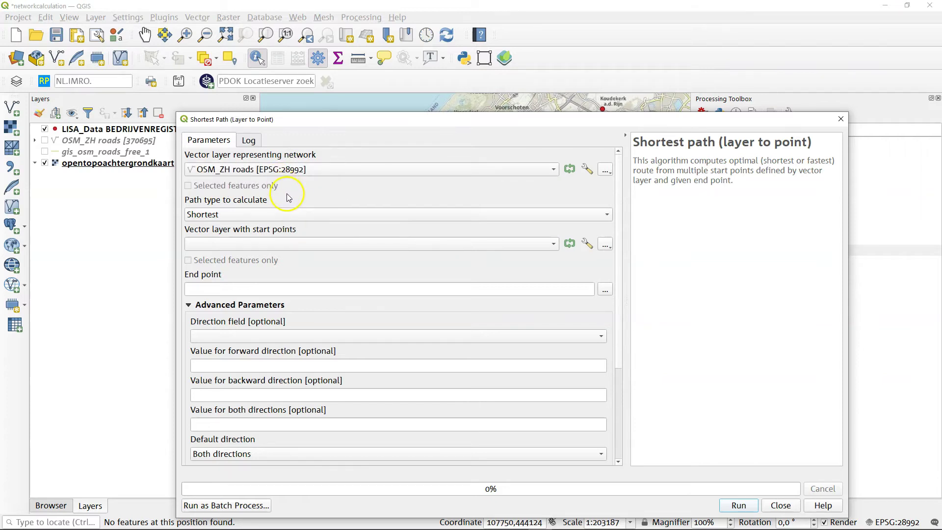
left_click(239, 245)
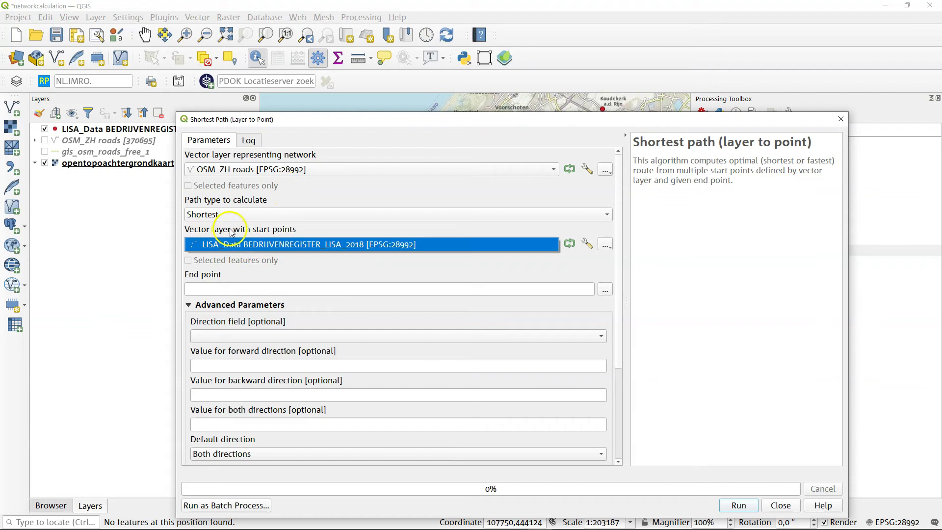
left_click(314, 248)
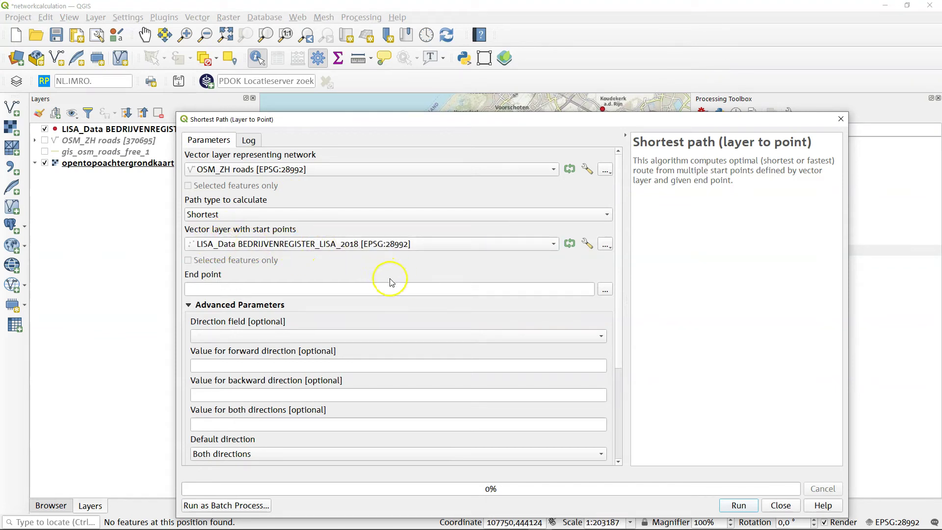
Pick the Delft faculty on the map as end point 85169.590894,446877.963928
left_click(607, 292)
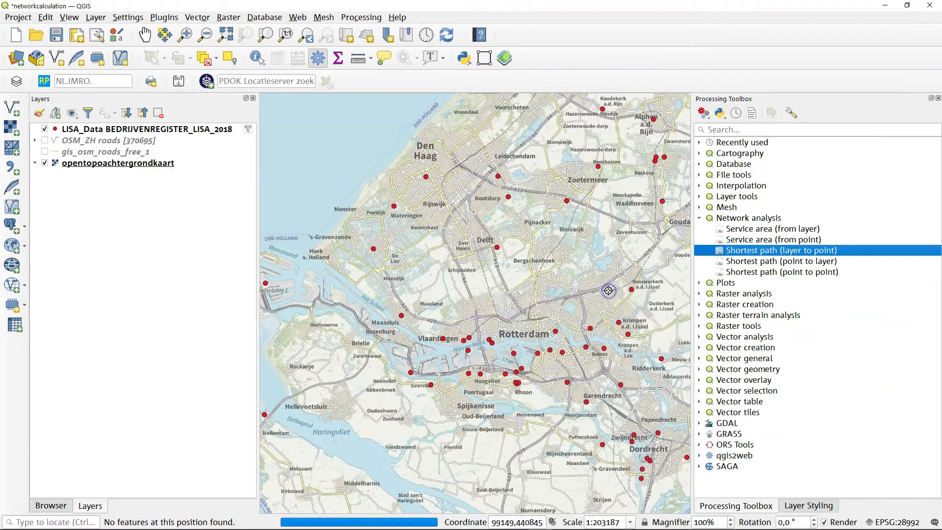
scroll(502, 236, "up", 3)
scroll(431, 260, "up", 2)
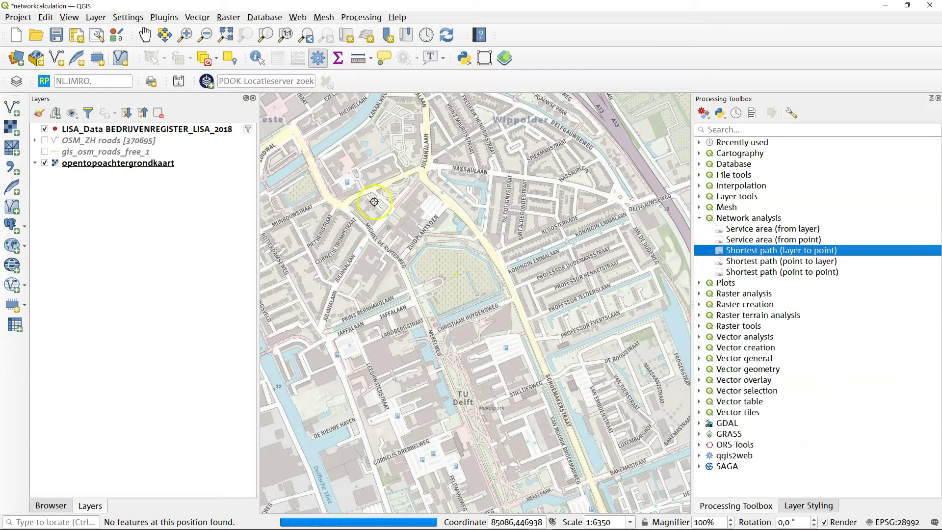
left_click(399, 225)
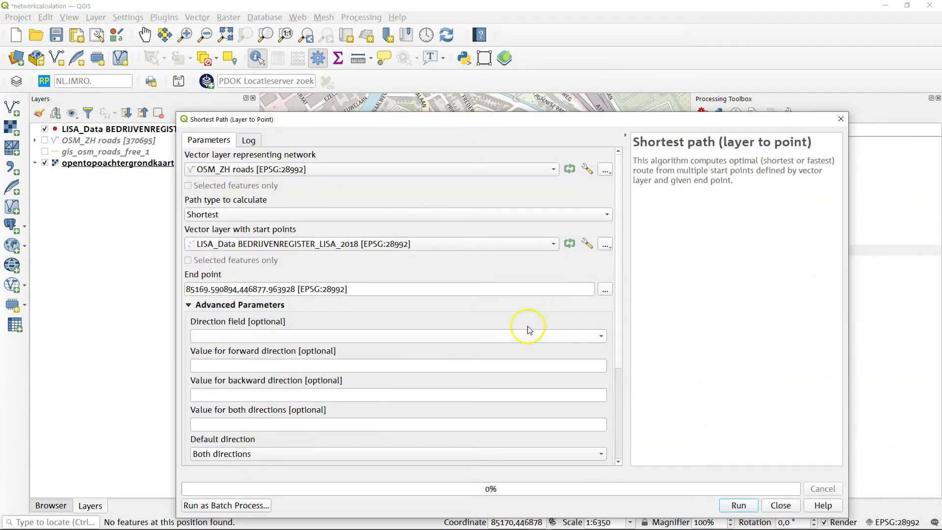
Run the shortest path algorithm with advanced parameters collapsed, then close the finished dialog
left_click(189, 304)
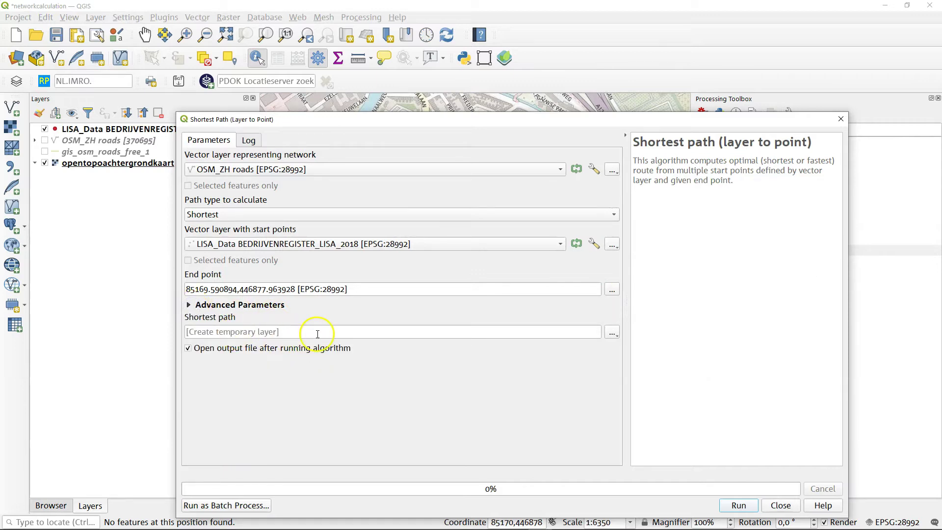
left_click(739, 505)
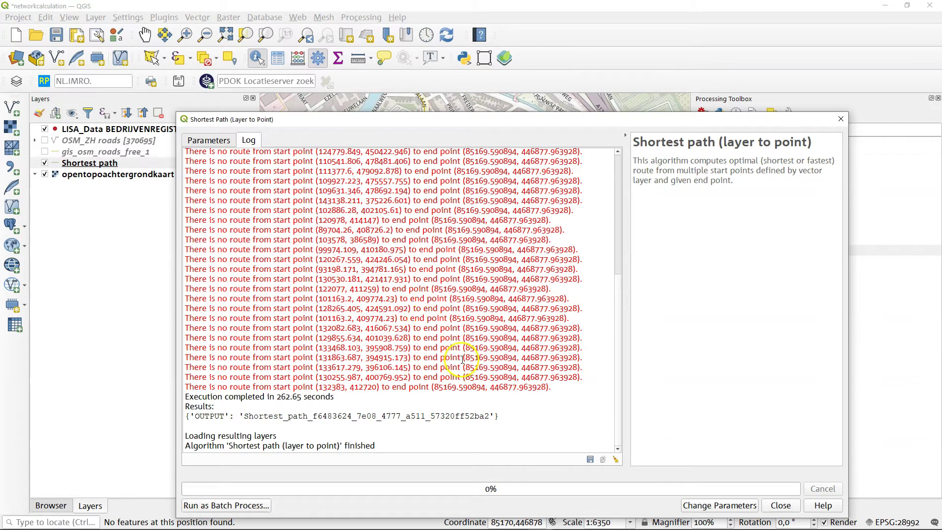
left_click(780, 505)
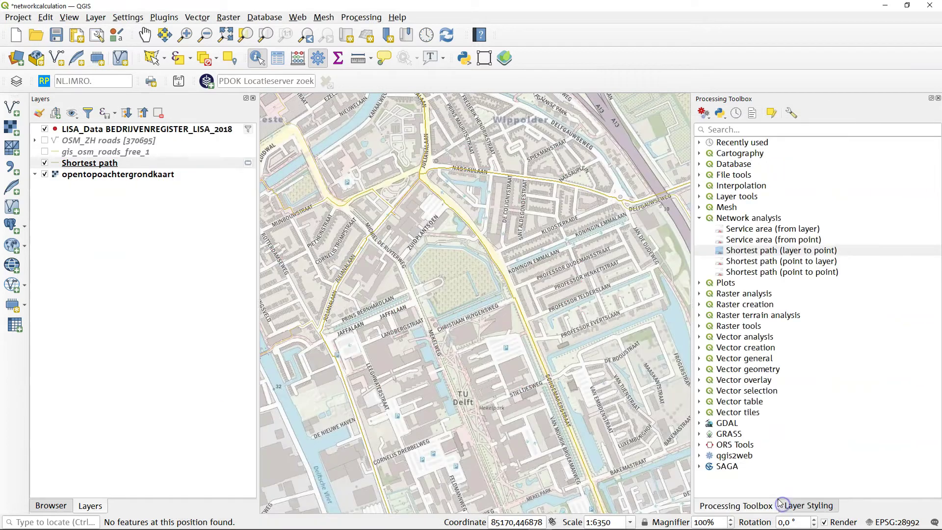
Hide the opentopoachtergrondkaart basemap and zoom the map to the Shortest path lines
left_click(45, 174)
right_click(76, 171)
left_click(76, 162)
right_click(76, 162)
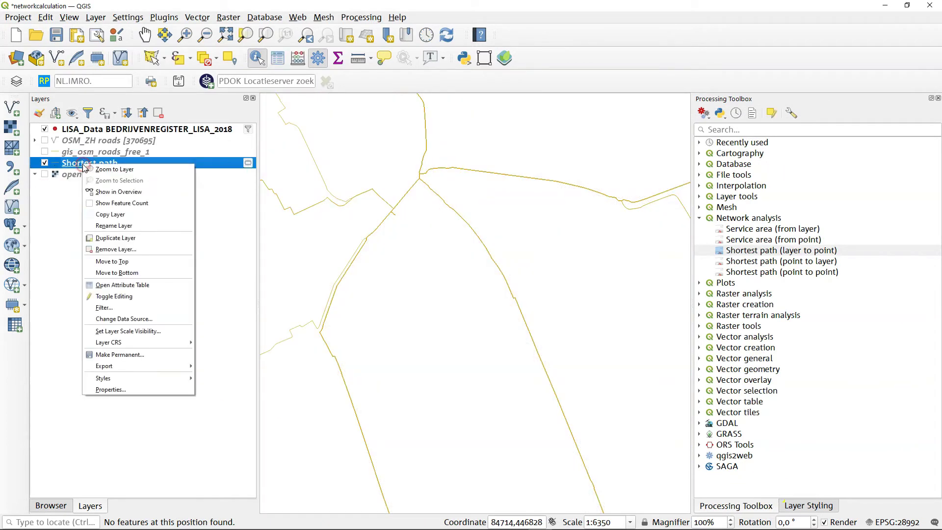
left_click(93, 168)
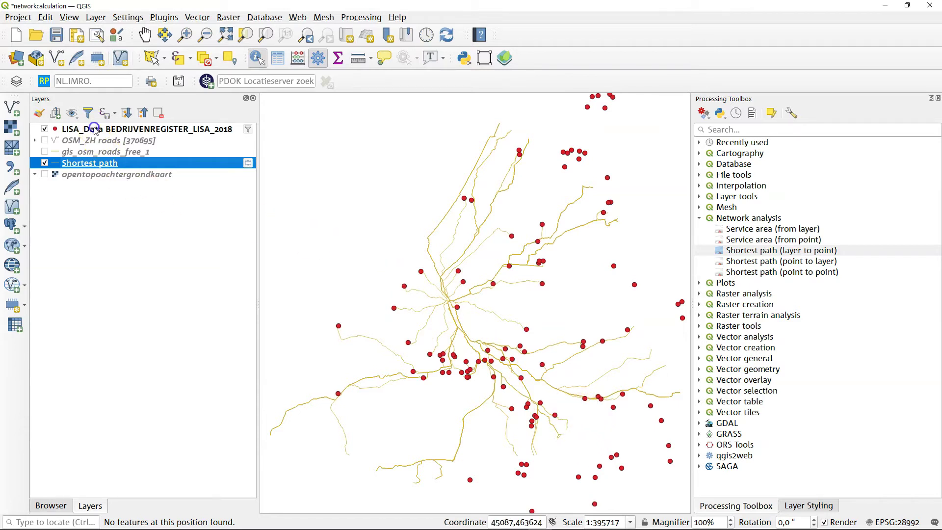
Zoom to the LISA_Data business points and switch the opentopoachtergrondkaart basemap back on
left_click(84, 130)
right_click(100, 131)
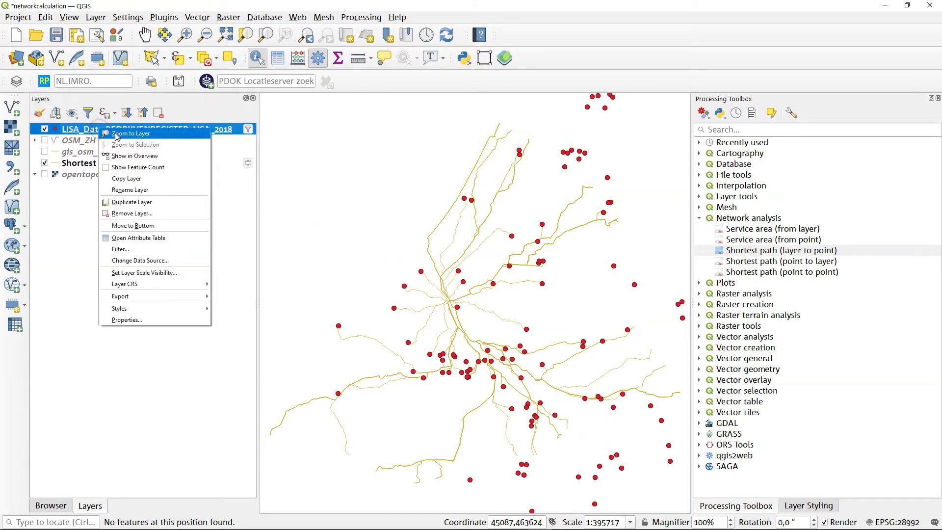
left_click(114, 140)
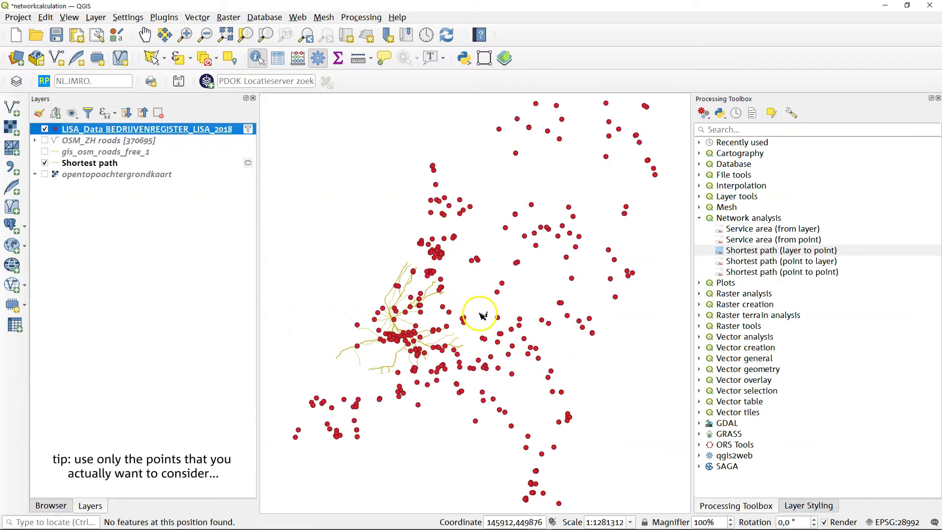
scroll(347, 326, "up", 2)
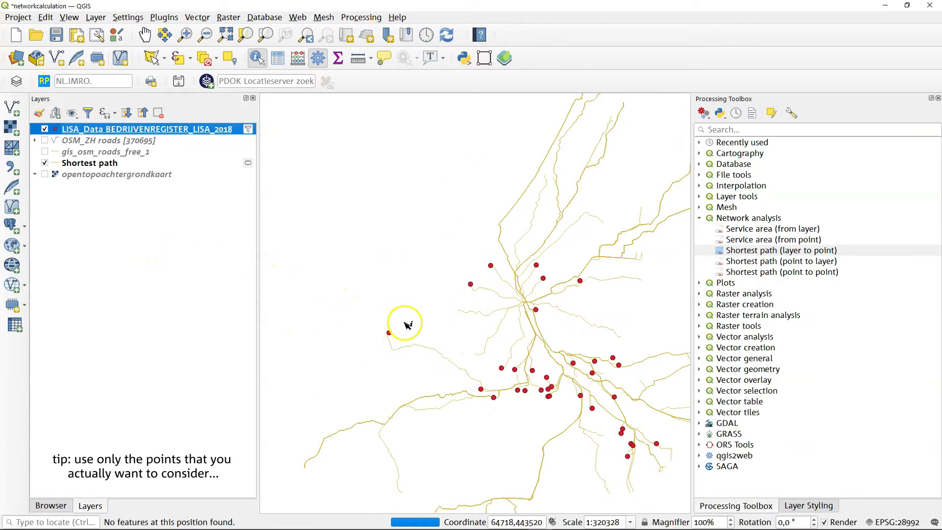
scroll(520, 268, "up", 4)
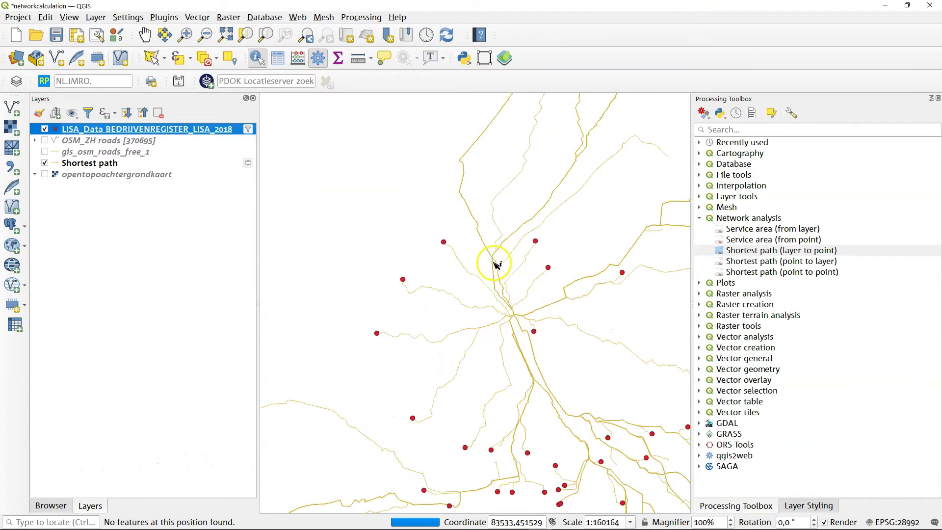
scroll(505, 343, "down", 1)
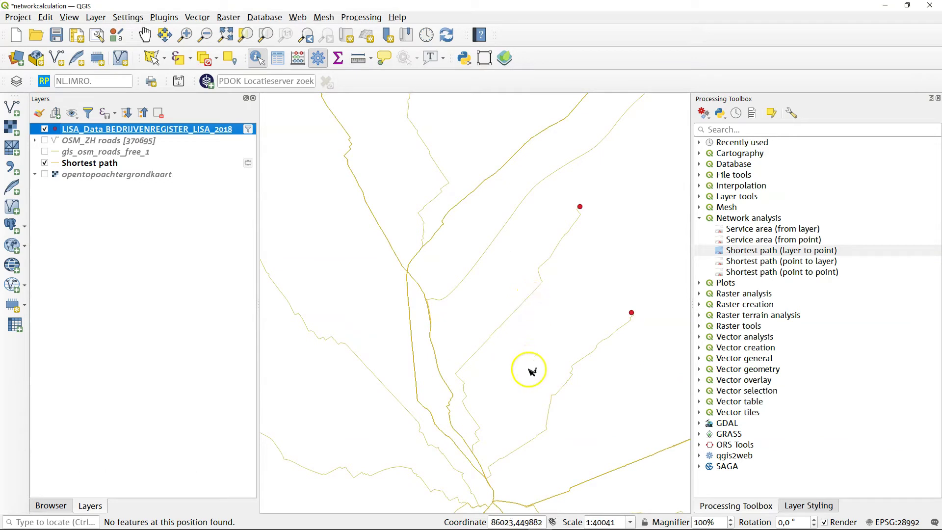
scroll(531, 370, "down", 1)
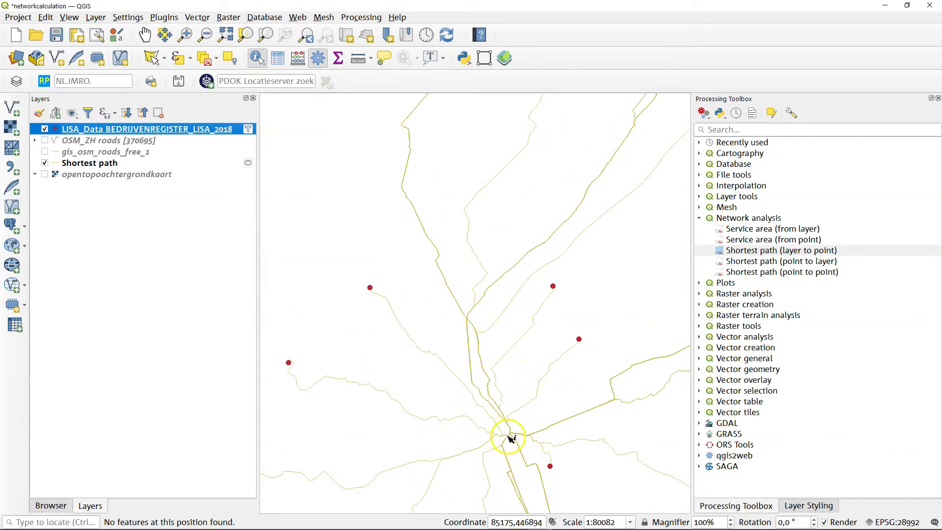
left_click(43, 178)
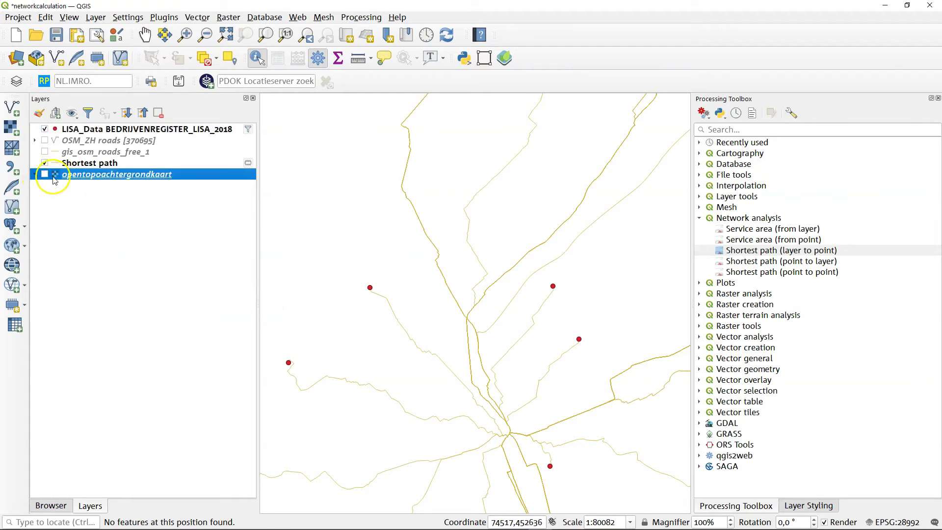
left_click(45, 174)
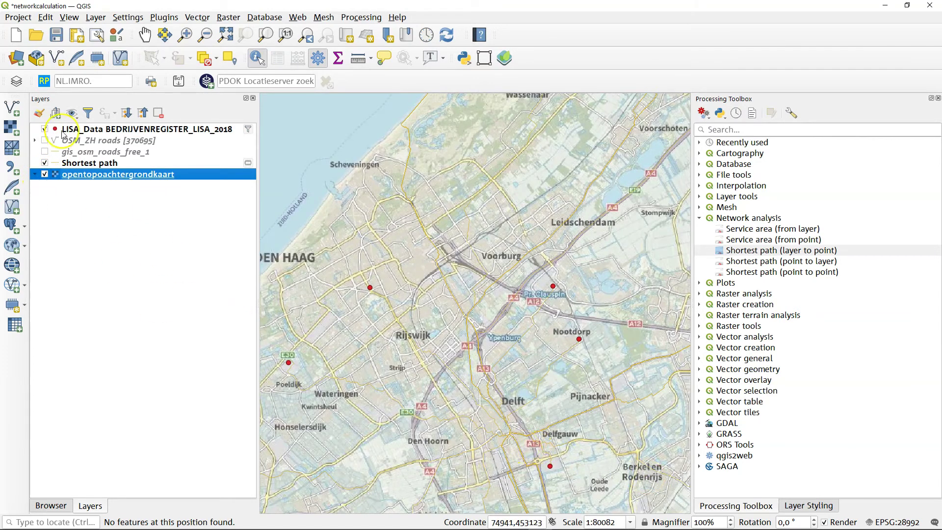
Style the Shortest path lines with width 1,06 and Multiply feature blending mode
left_click(82, 163)
key("F7")
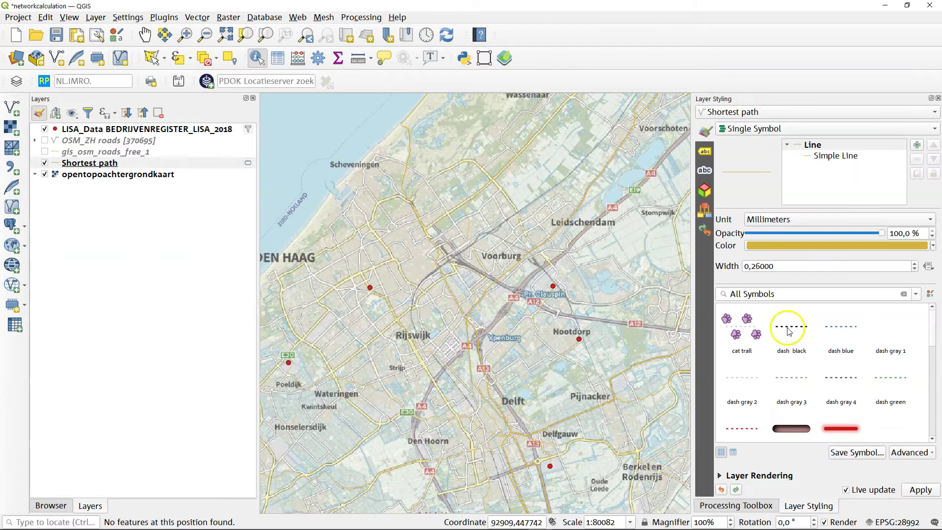
left_click(812, 263)
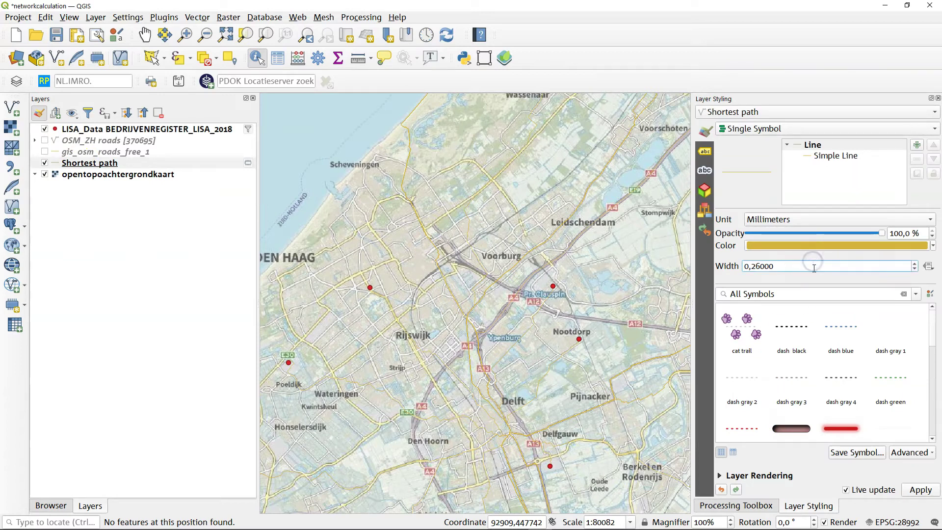
scroll(814, 269, "up", 3)
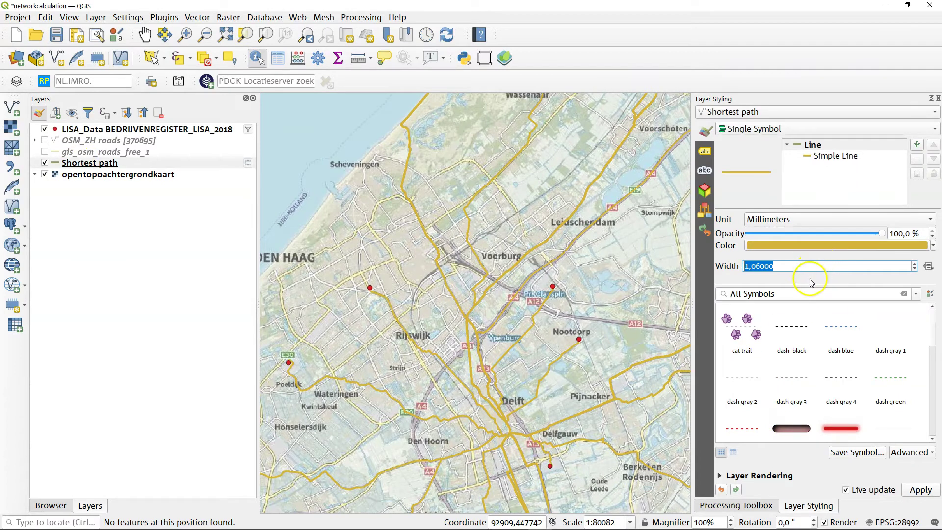
left_click(725, 476)
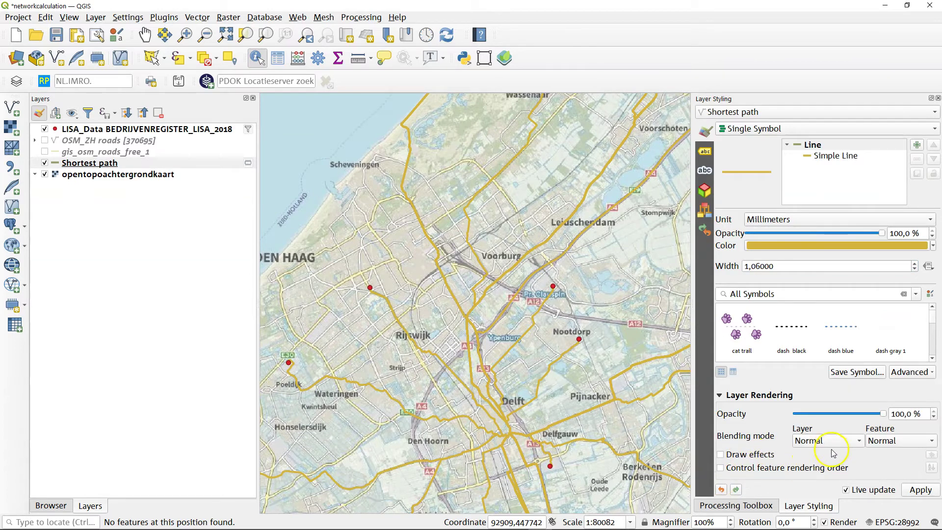
left_click(890, 440)
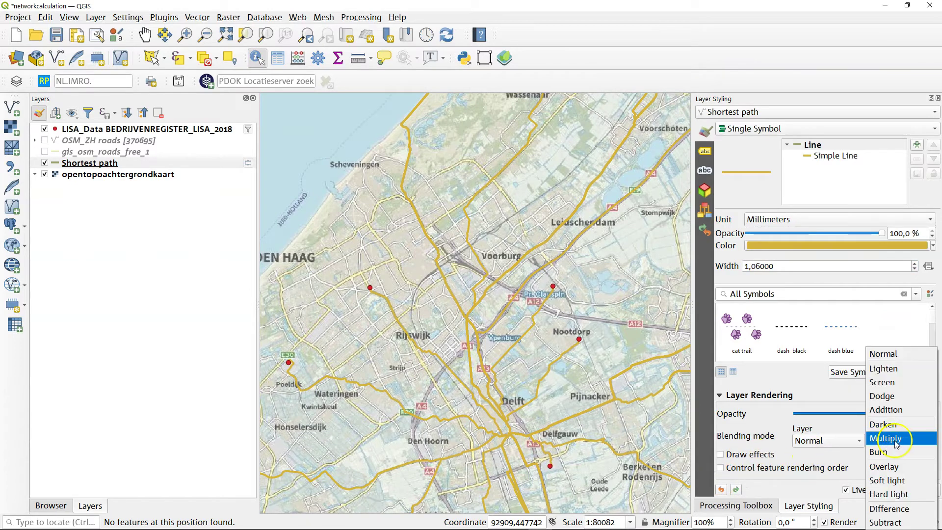
left_click(889, 442)
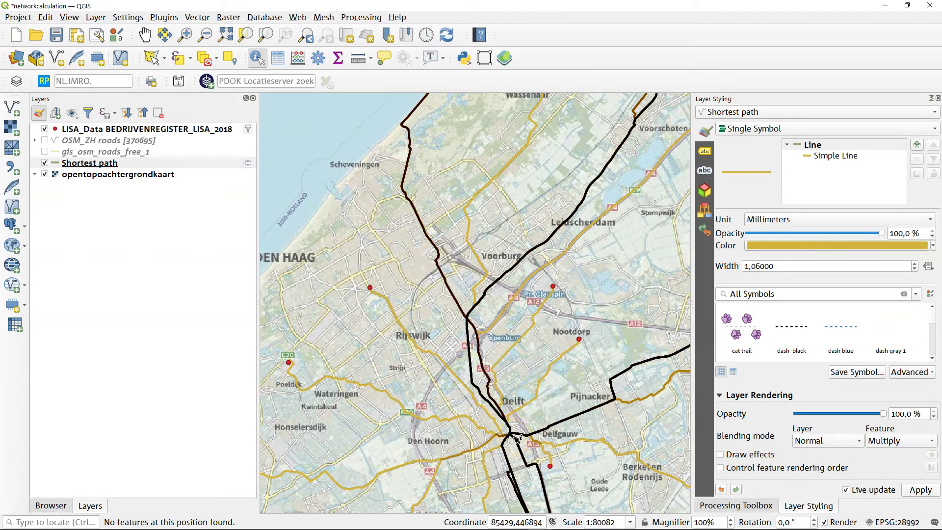
Zoom and pan to central Delft, then identify the road beside the path: cycleway Sint Jorispad
scroll(511, 434, "up", 1)
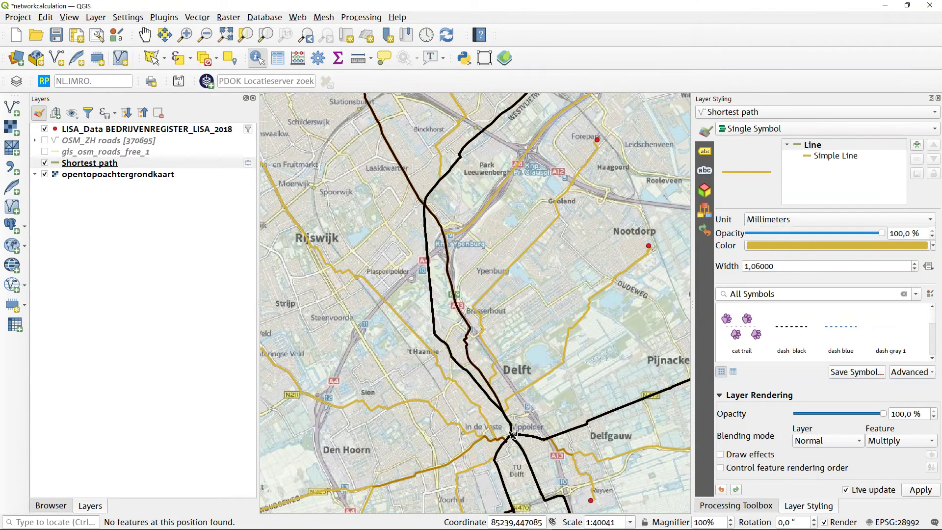
left_click(494, 370)
scroll(489, 382, "up", 2)
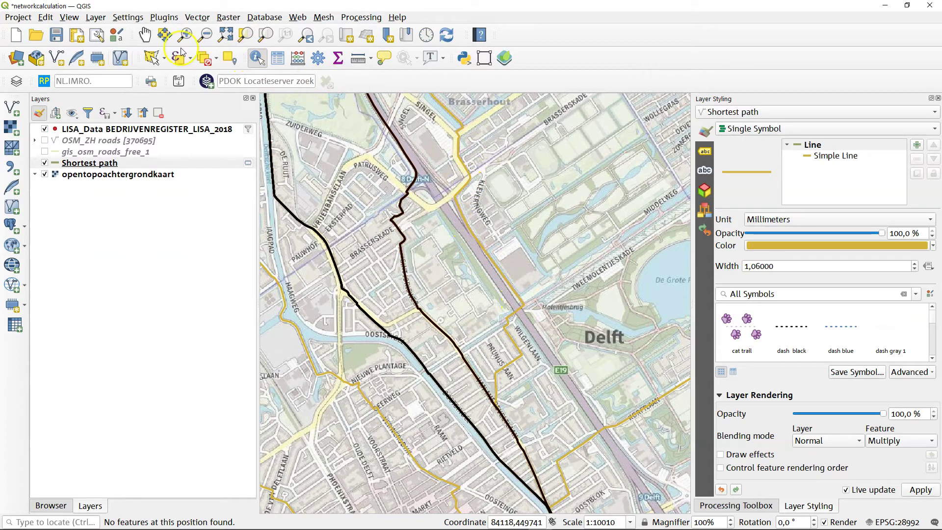
left_click(144, 35)
left_click_drag(424, 203, 468, 438)
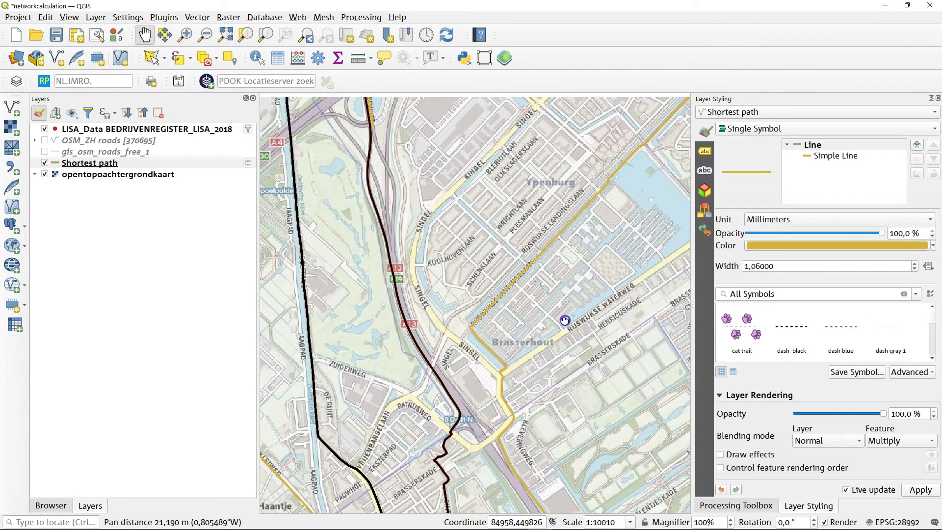
left_click_drag(563, 318, 538, 196)
left_click_drag(552, 379, 532, 314)
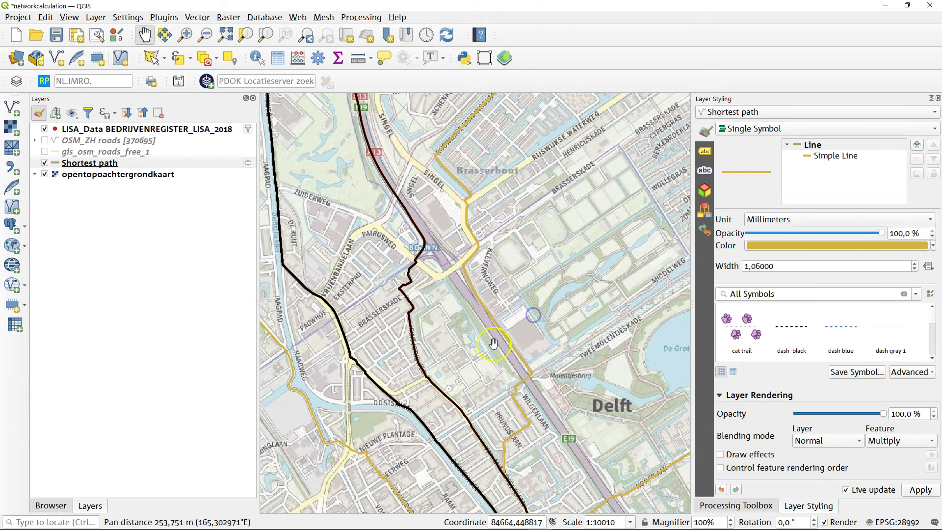
left_click(257, 58)
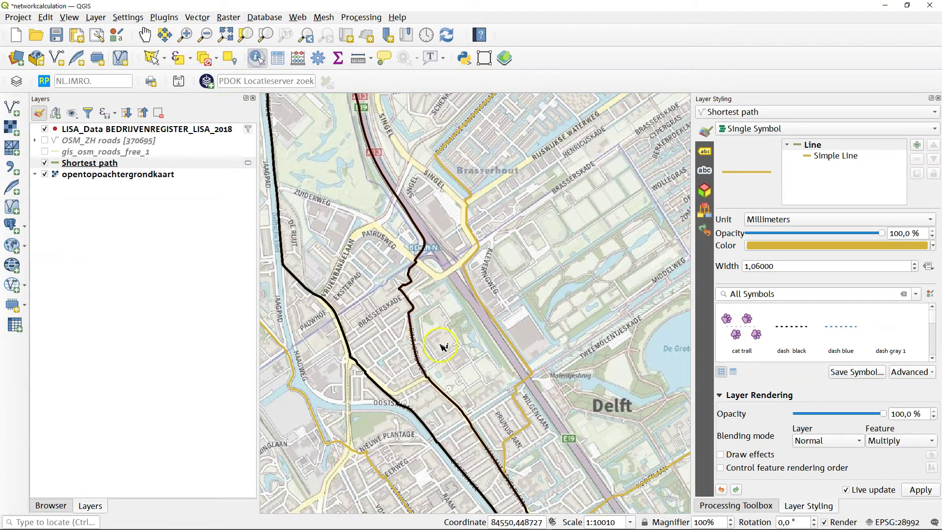
left_click(532, 371)
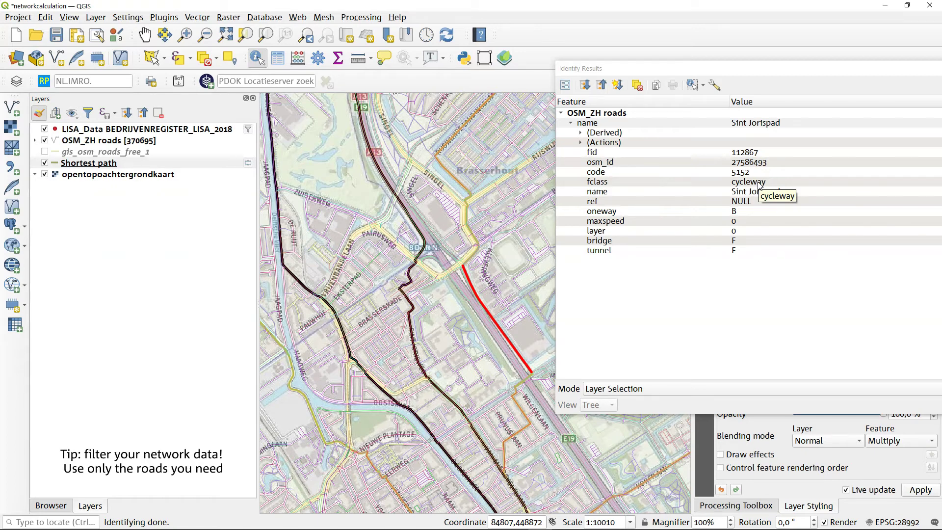
Close the floating Identify Results panel and zoom back out to about 1:160164
left_click_drag(878, 74, 581, 96)
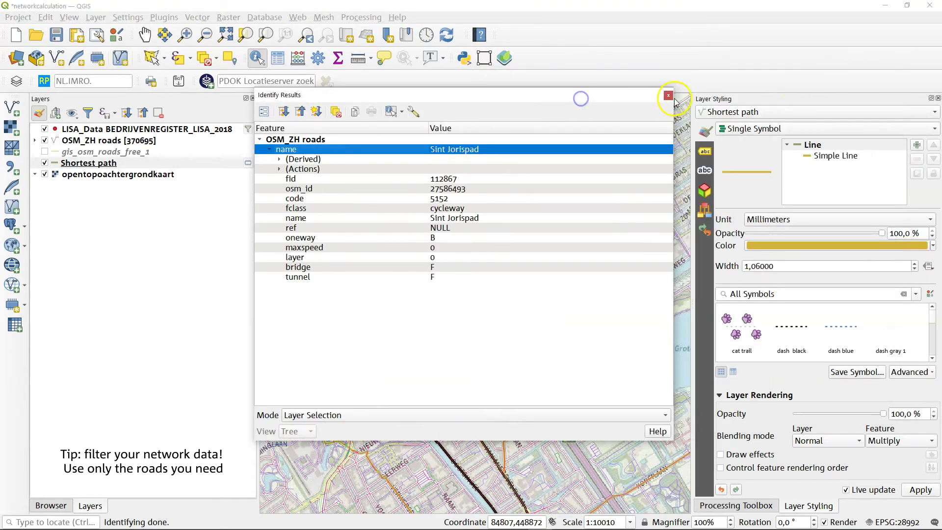
left_click(670, 96)
scroll(466, 238, "down", 4)
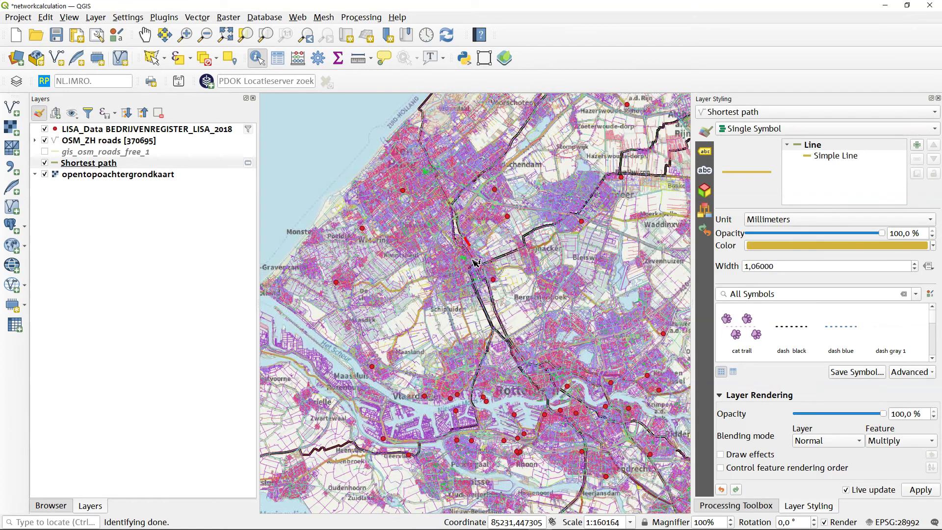
left_click(497, 284)
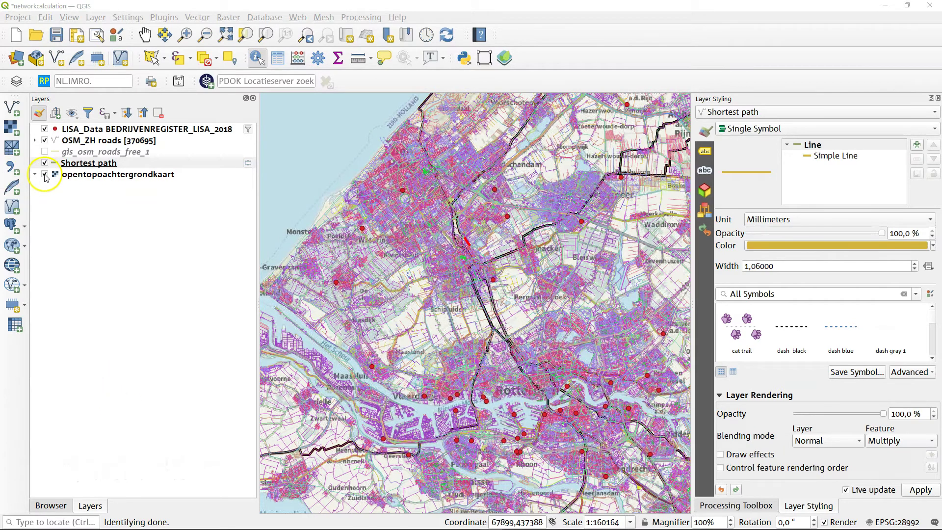
Hide the OSM_ZH roads and basemap layers, then open the Shortest path attribute table
left_click(45, 141)
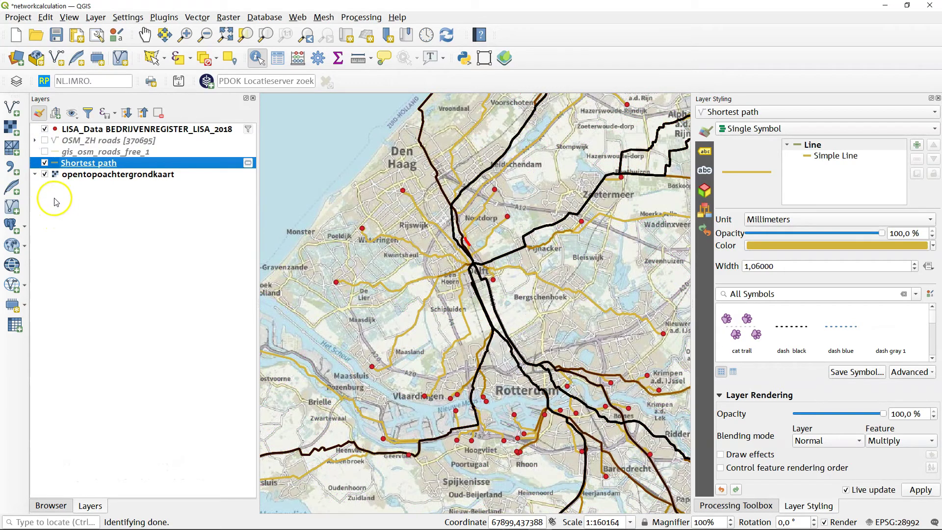
left_click(44, 174)
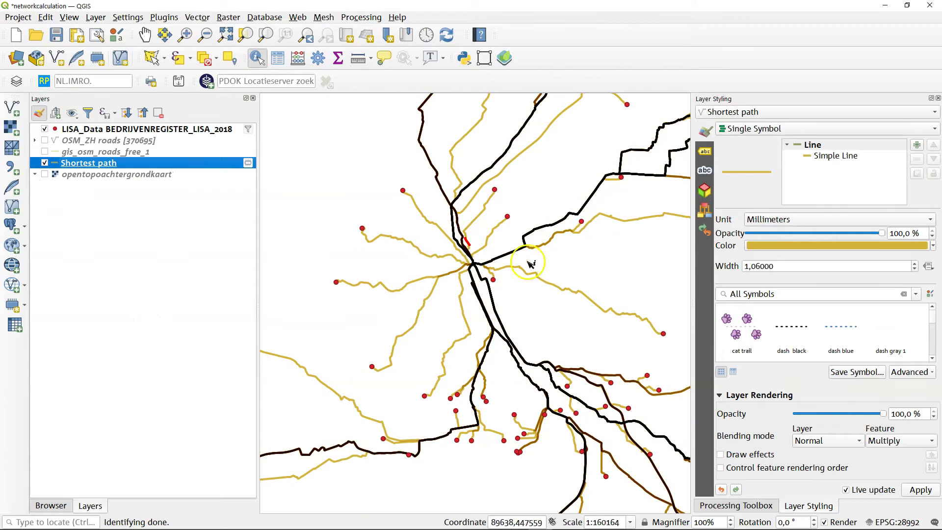
right_click(94, 163)
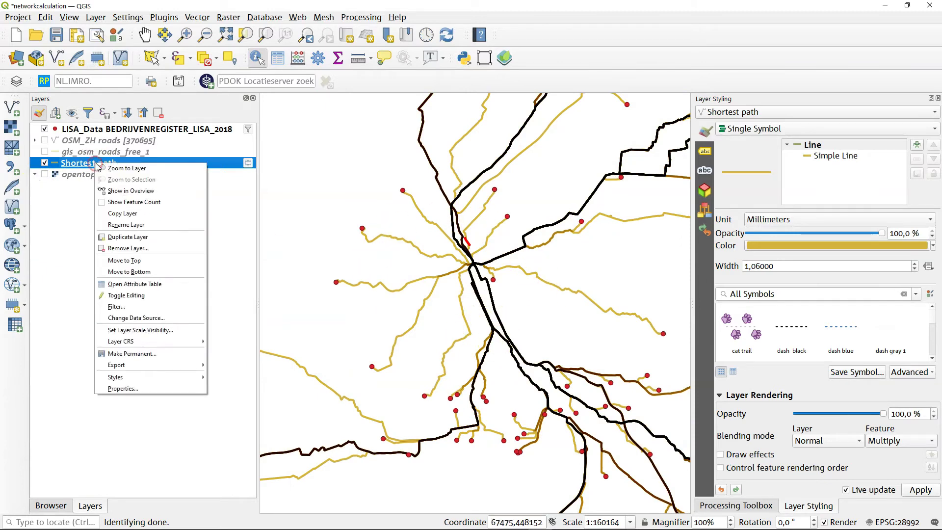
left_click(145, 284)
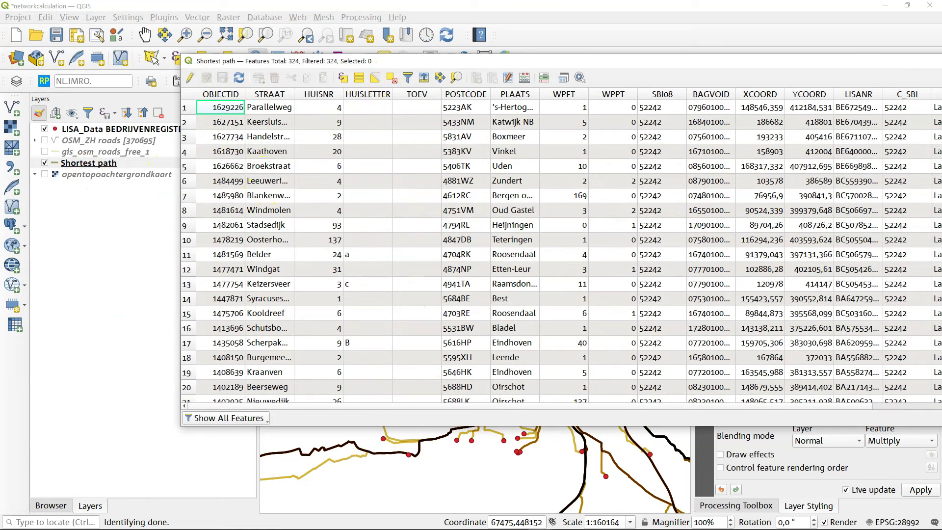
Sort the routes by cost, lowest first, and check the four cheapest cost values
left_click_drag(940, 236, 825, 235)
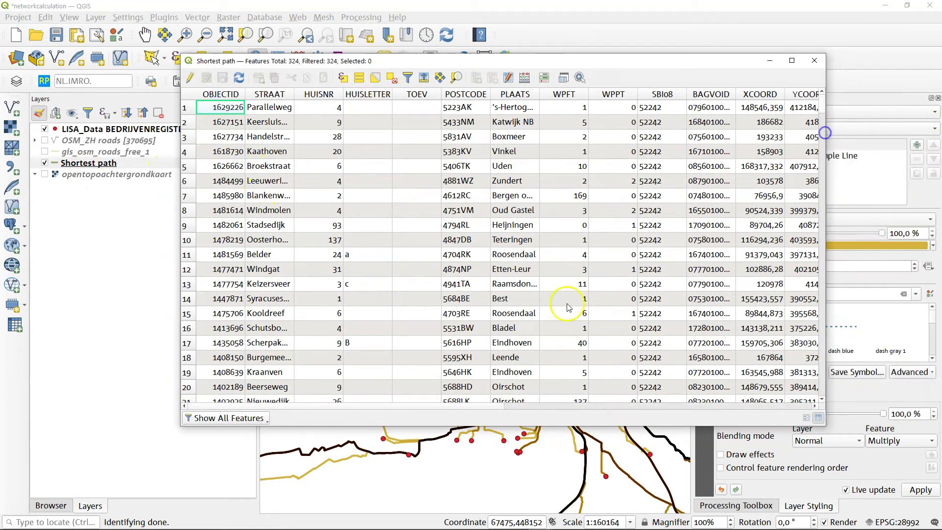
left_click_drag(314, 410, 810, 406)
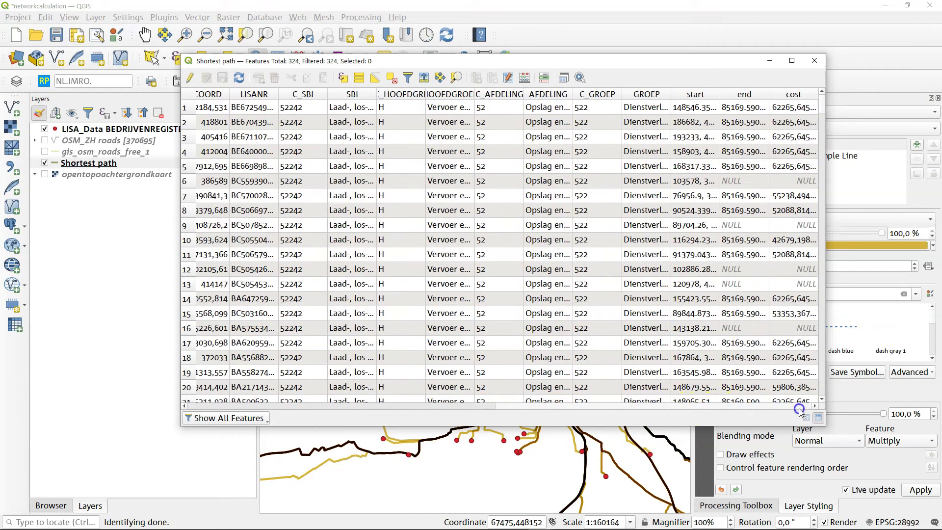
left_click(793, 95)
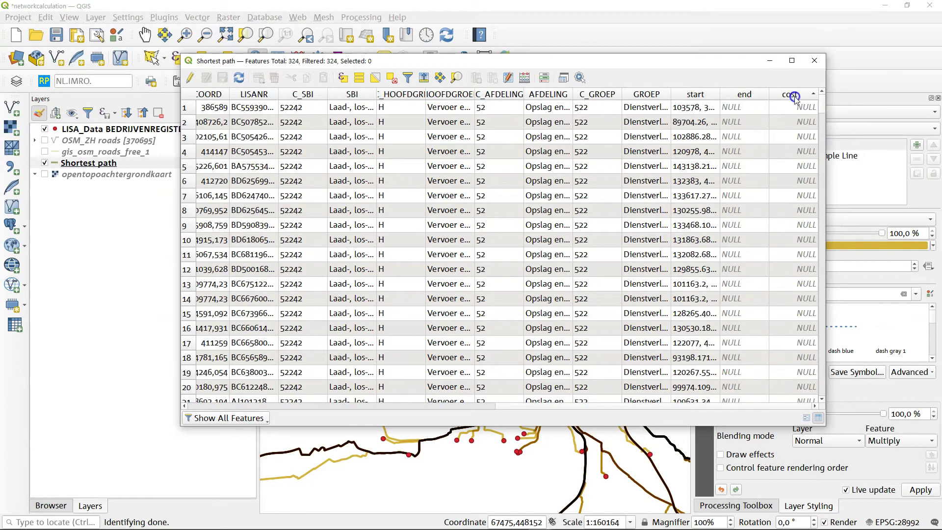
left_click_drag(825, 104, 825, 130)
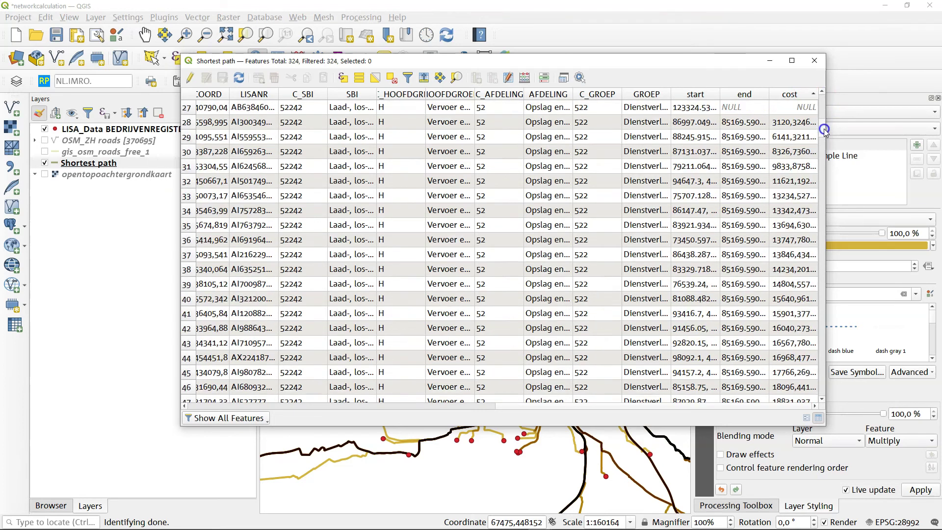
left_click(795, 126)
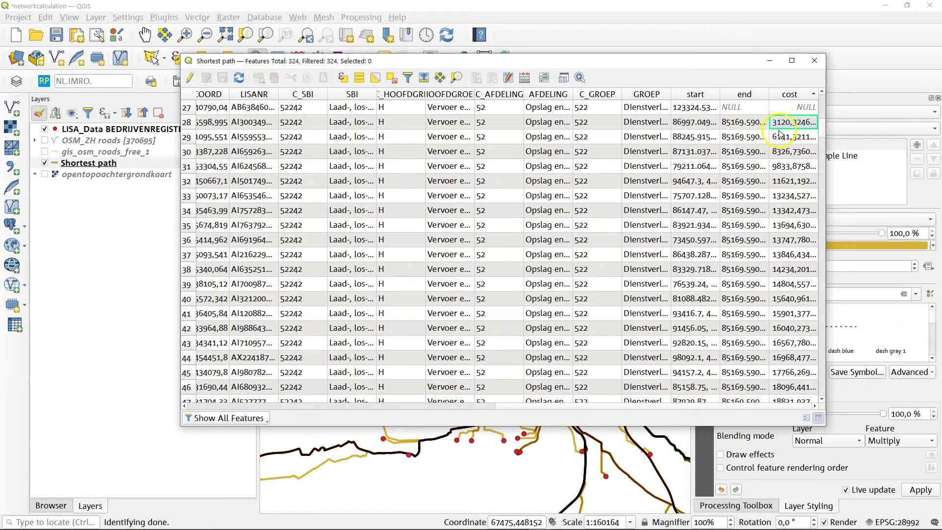
left_click(781, 137)
left_click(781, 156)
left_click(782, 169)
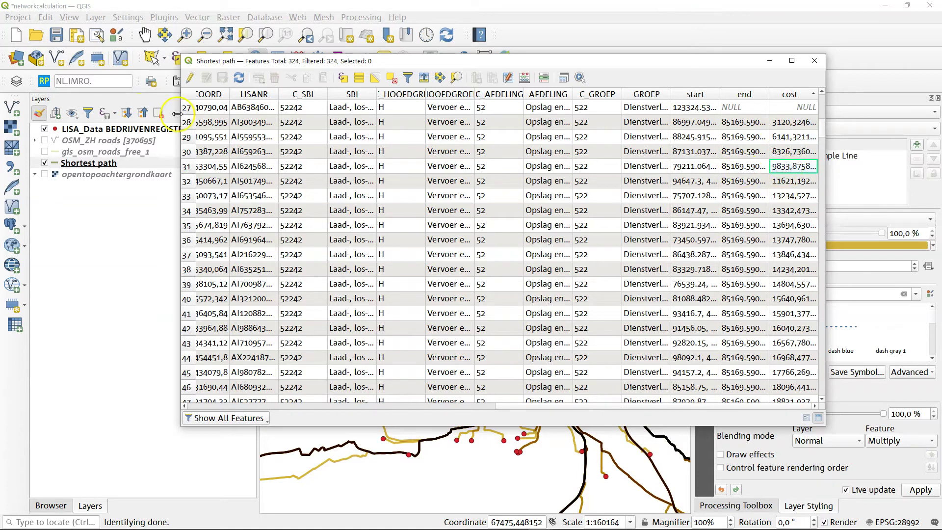
Select the four cheapest routes, rows 28–31, and close the attribute table
left_click_drag(186, 123, 186, 166)
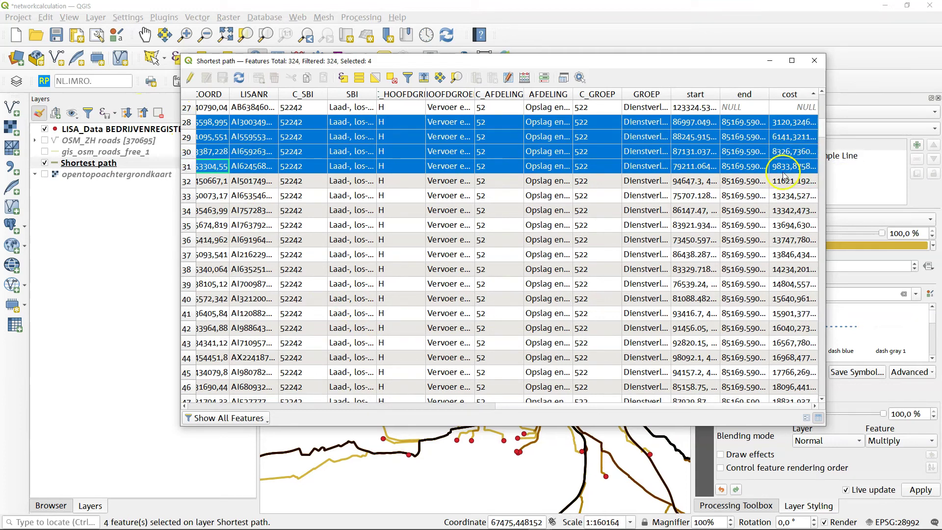
left_click(815, 60)
scroll(510, 249, "up", 1)
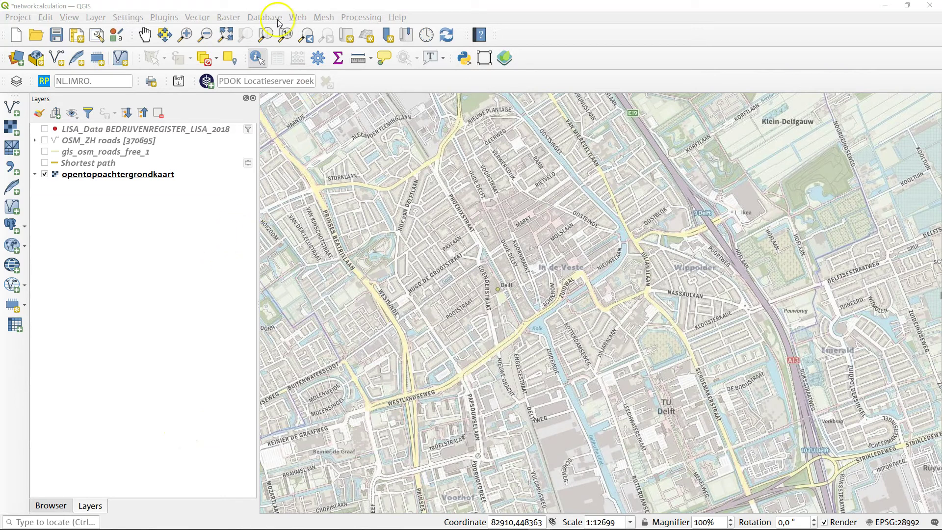
Launch Isochrones from Point from Web > ORS Tools under Batch Jobs
left_click(297, 17)
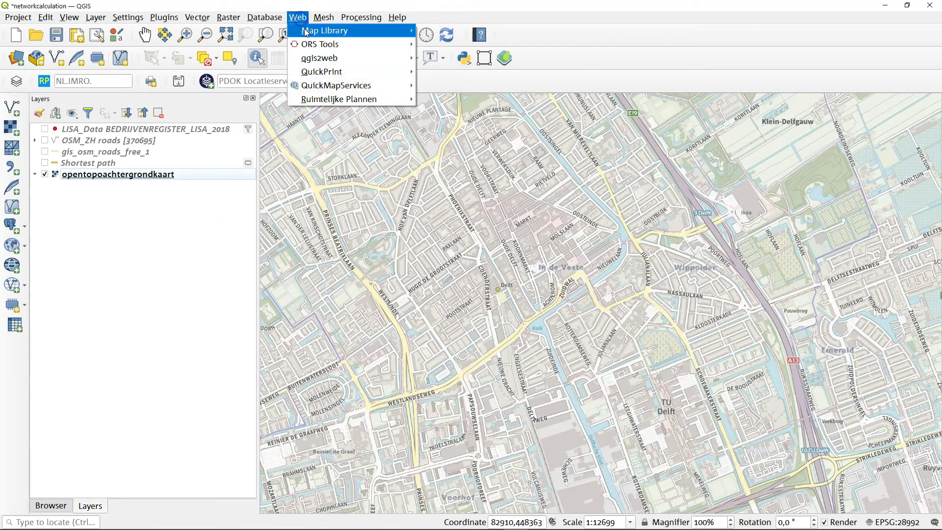
mouse_move(314, 45)
left_click(442, 44)
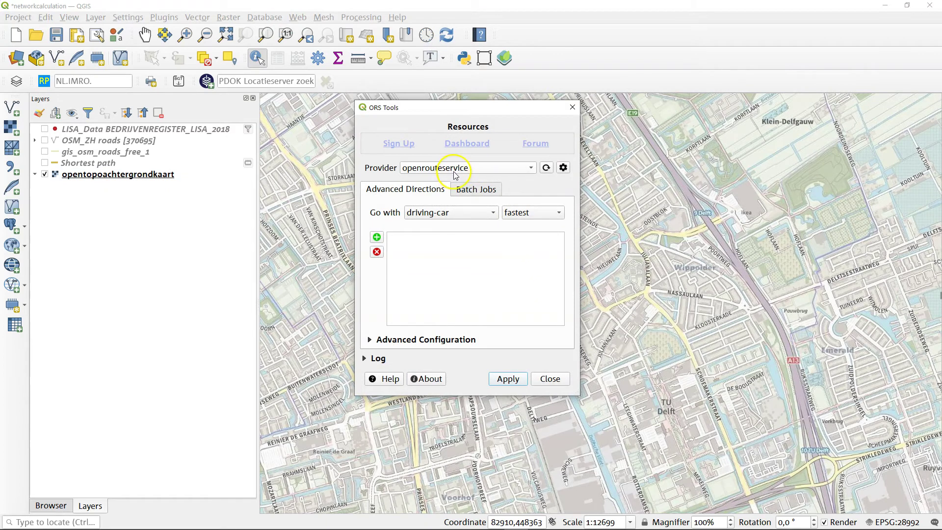
left_click(474, 189)
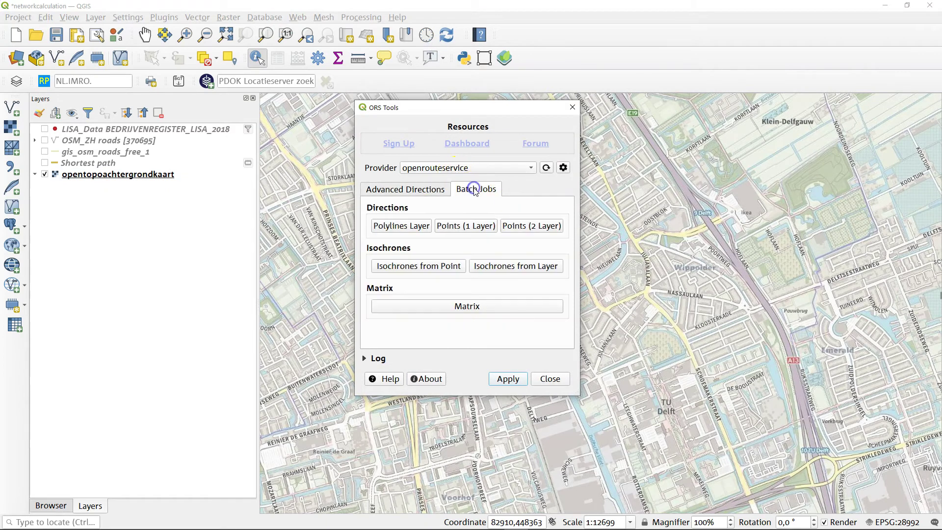
left_click(417, 267)
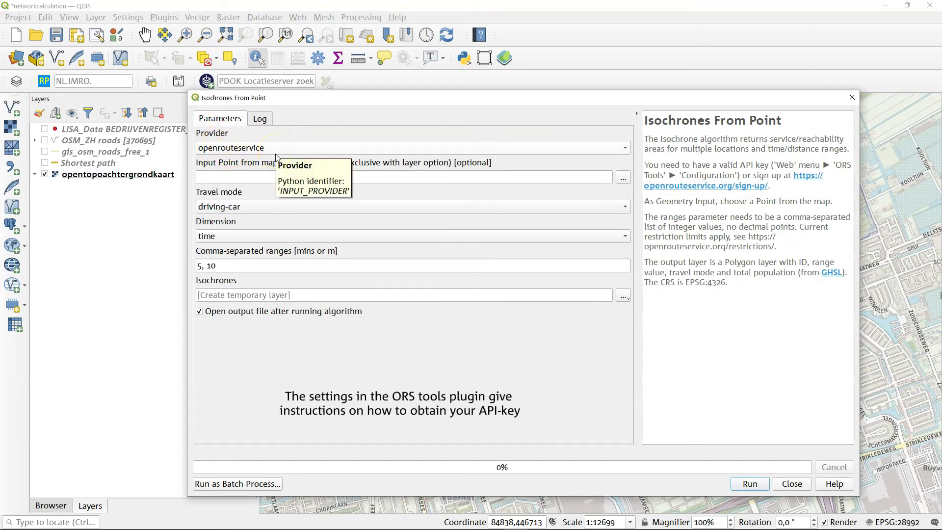
Set the isochrone input point to the TU Delft faculty picked on the map
left_click(278, 173)
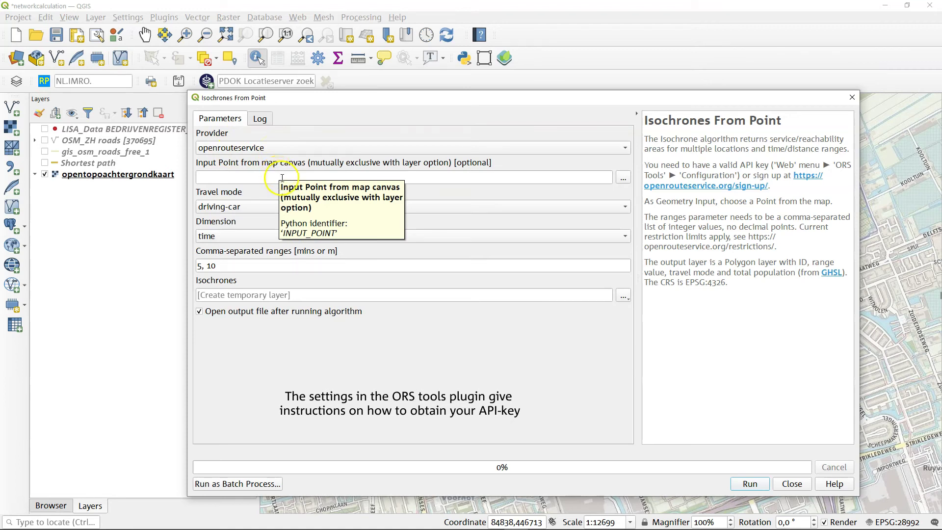
left_click(217, 168)
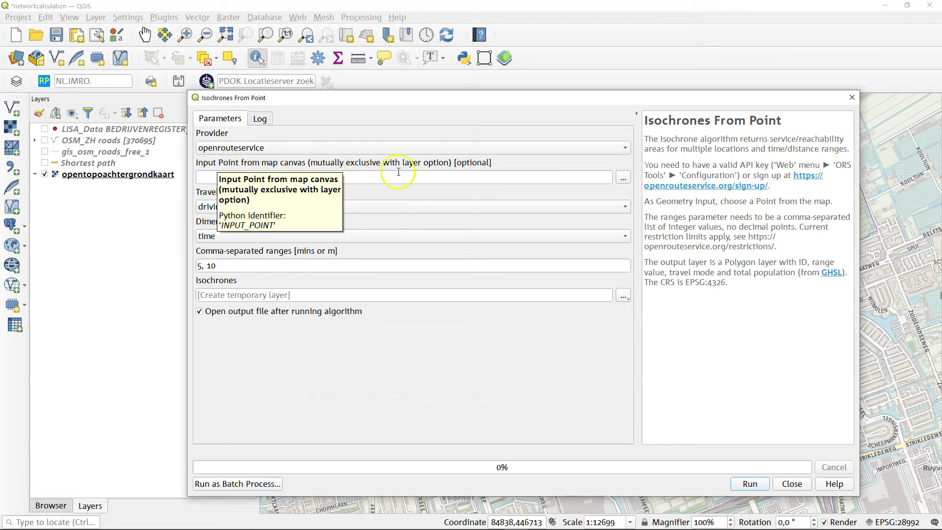
left_click(621, 180)
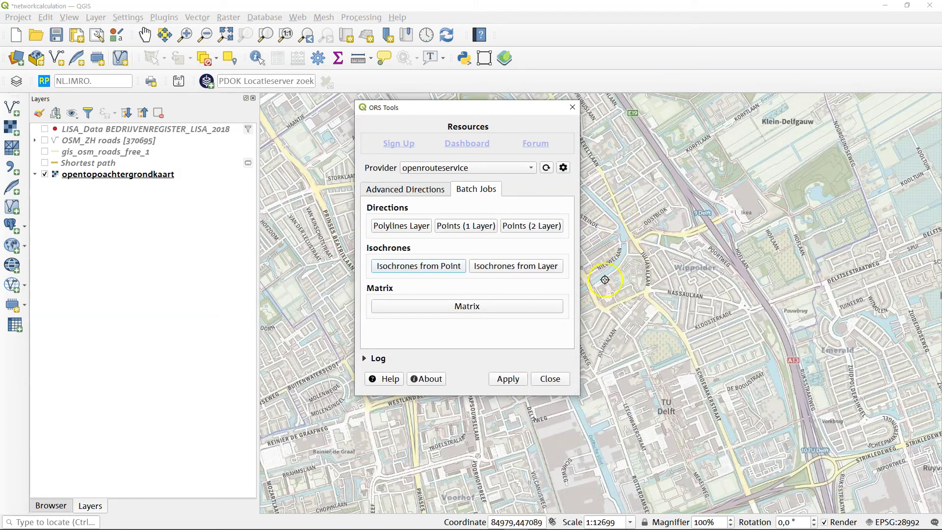
scroll(616, 310, "up", 2)
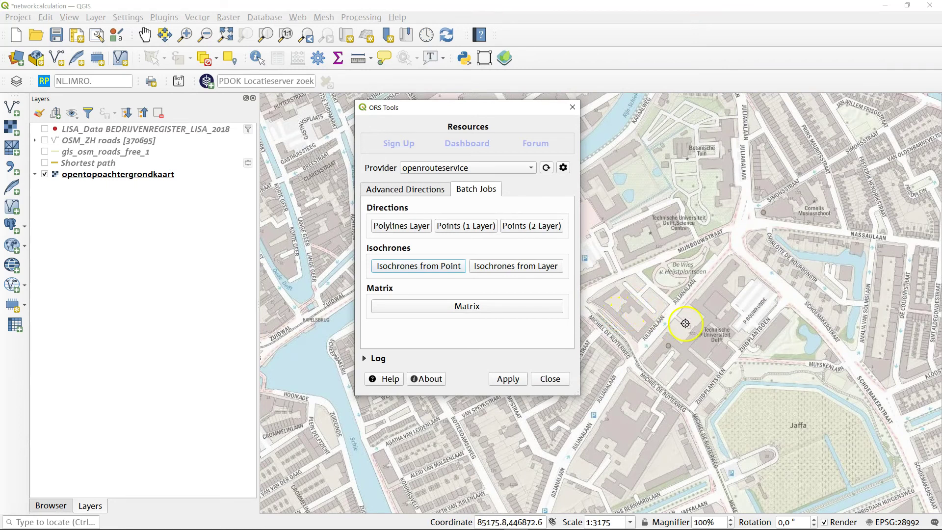
left_click(685, 323)
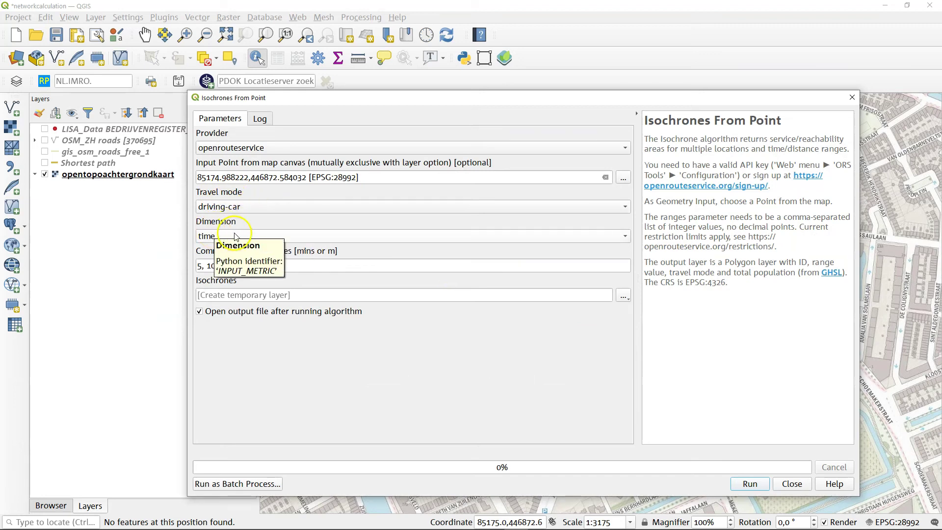
Extend the driving-car ranges to 5, 10, 20, 30 minutes and run the calculation
left_click(285, 266)
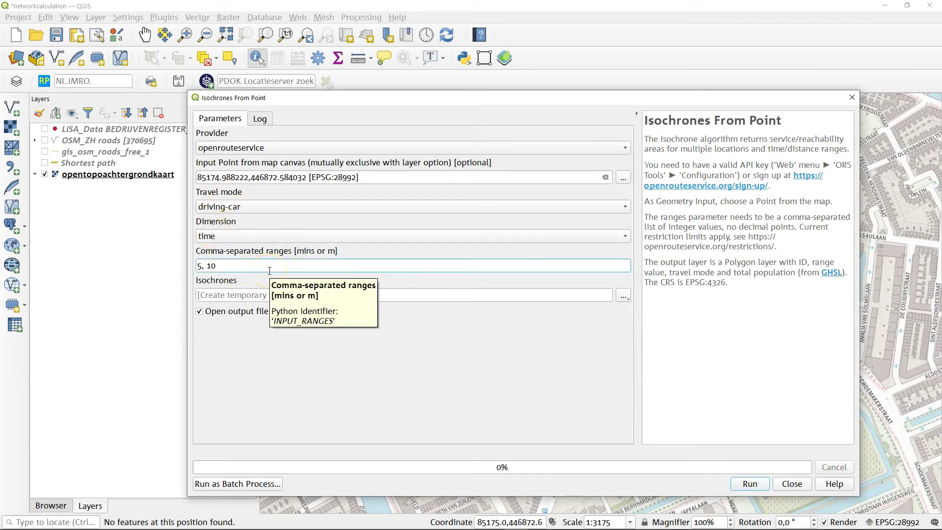
type("20, 30")
left_click(757, 486)
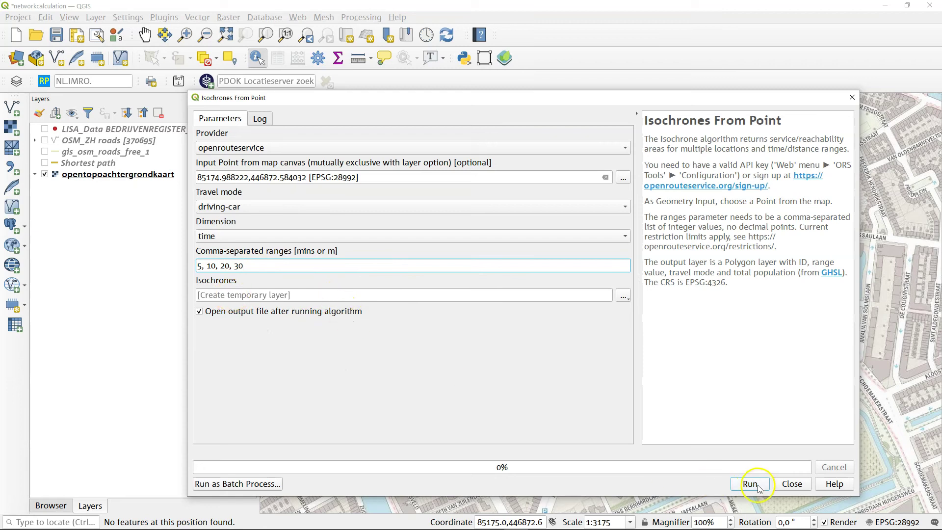
left_click(762, 484)
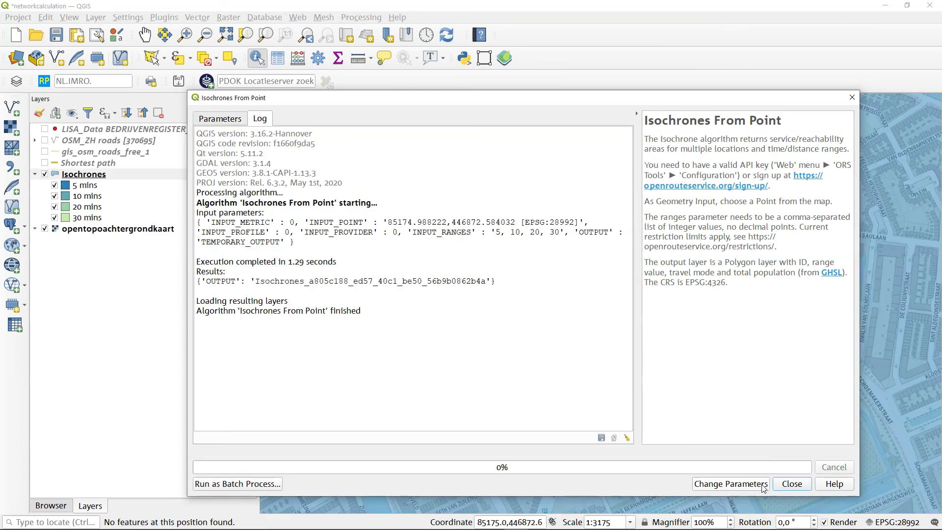
Close the isochrone and ORS Tools dialogs and zoom out over the region
left_click(791, 484)
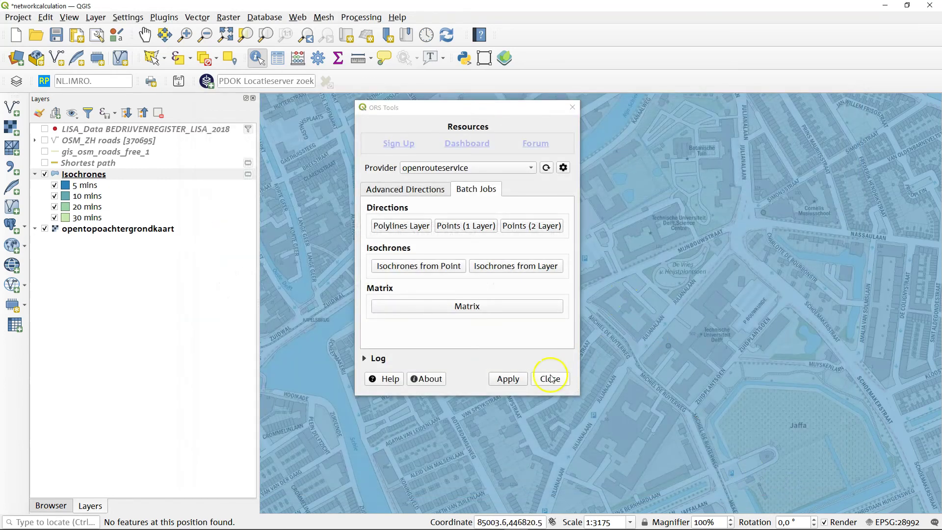
left_click(551, 378)
scroll(576, 268, "down", 5)
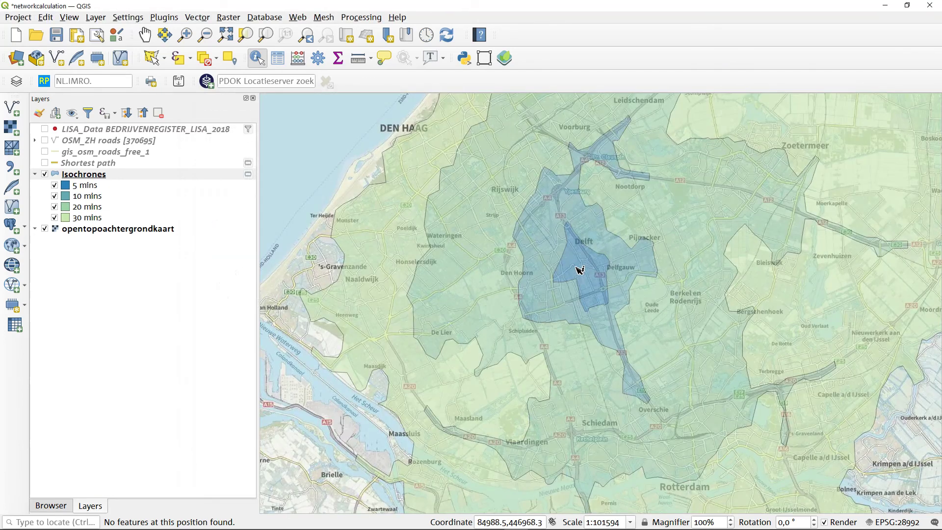
scroll(579, 269, "down", 1)
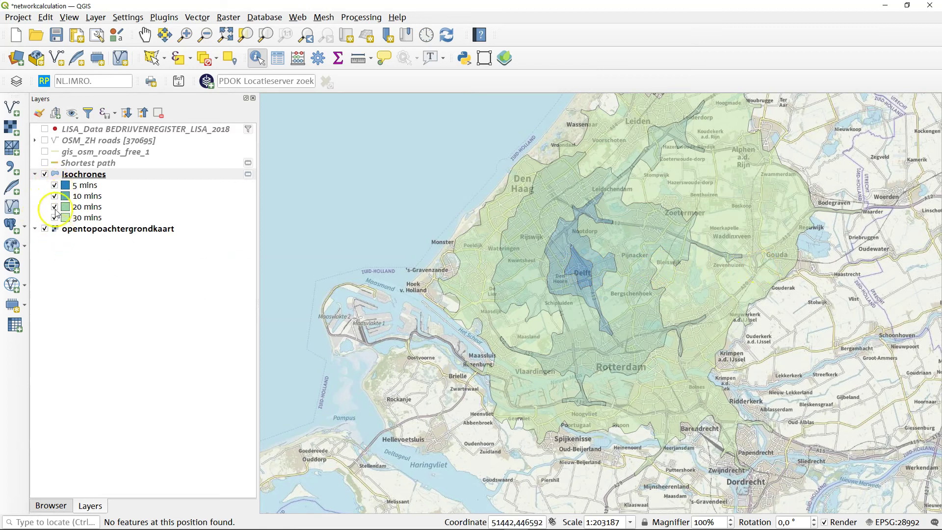
Hide the 5, 10 and 20 mins isochrone classes, leaving only 30 mins
left_click(55, 186)
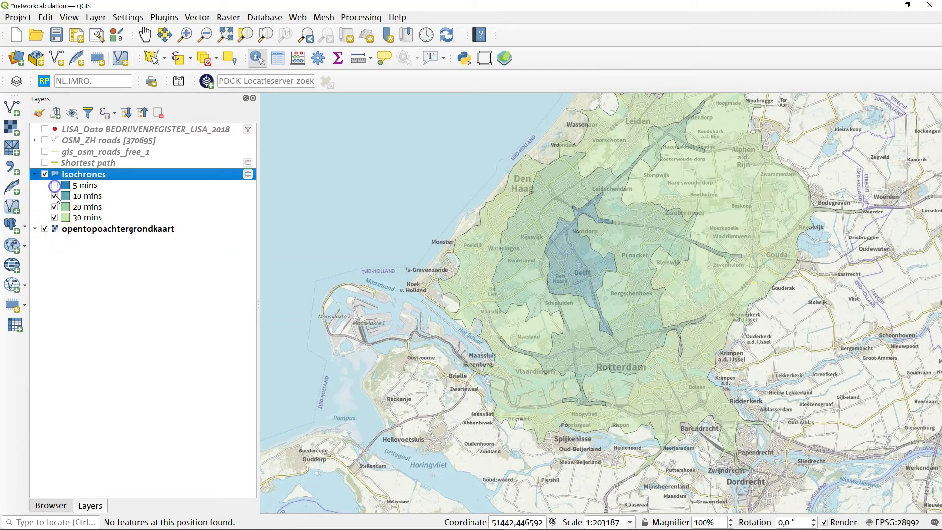
left_click(54, 196)
left_click(54, 207)
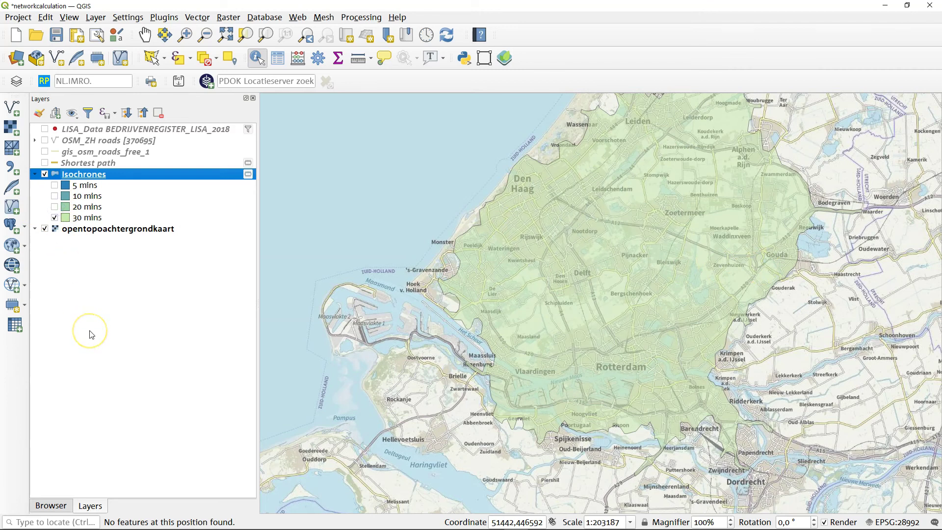